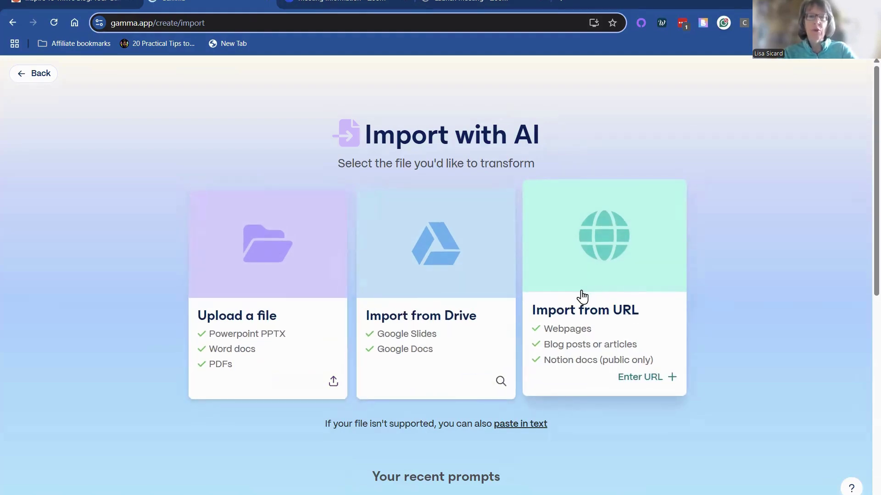
- Start an import from URL, and copy the address of the blog article "ChatGPT AI Writer: 6 Ways To Update & Repackage Old Content"
left_click(640, 386)
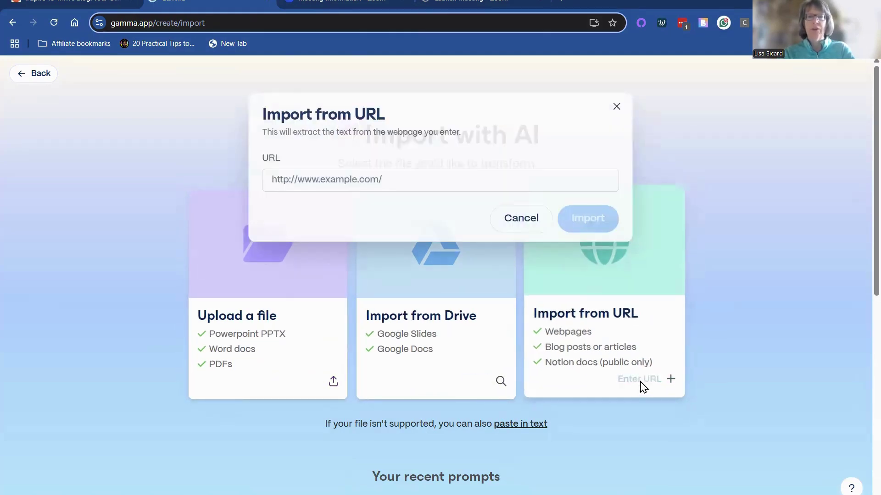
left_click(118, 1)
scroll(276, 393, "down", 5)
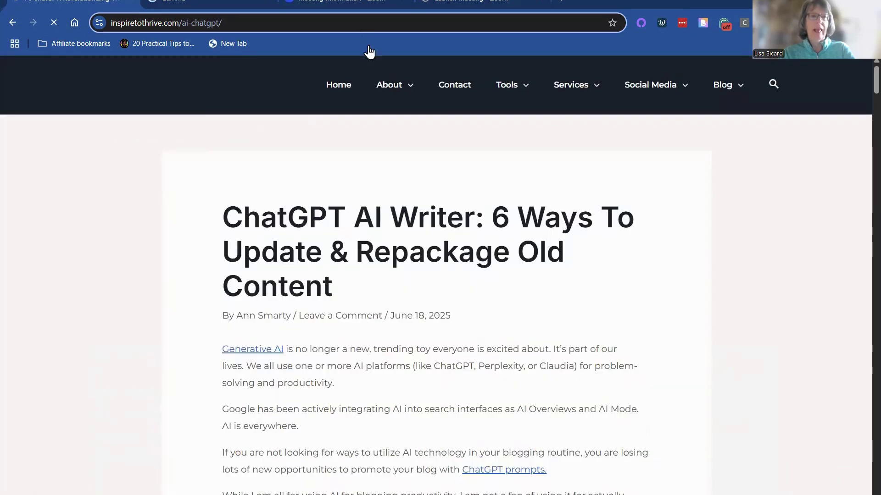
double_click(357, 25)
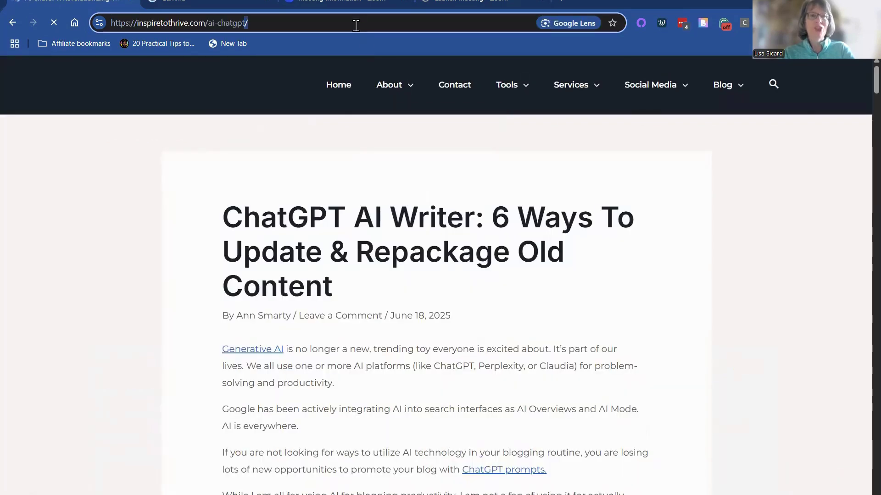
right_click(356, 25)
triple_click(354, 23)
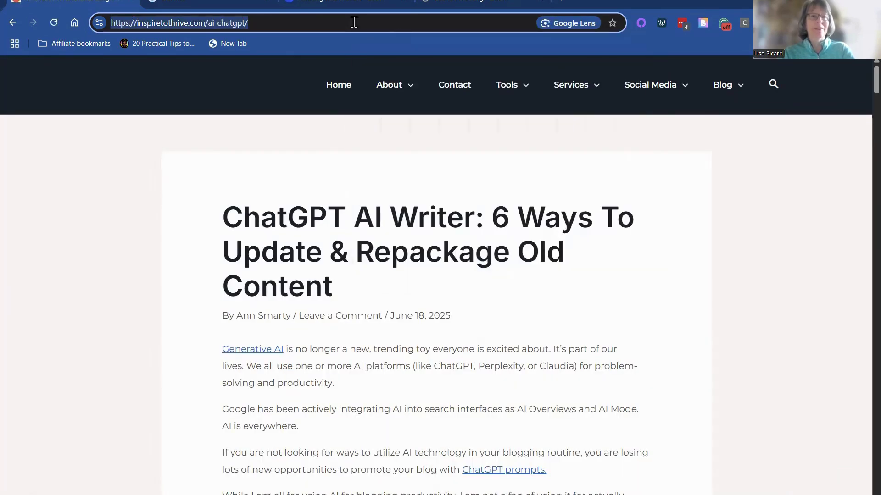
right_click(354, 22)
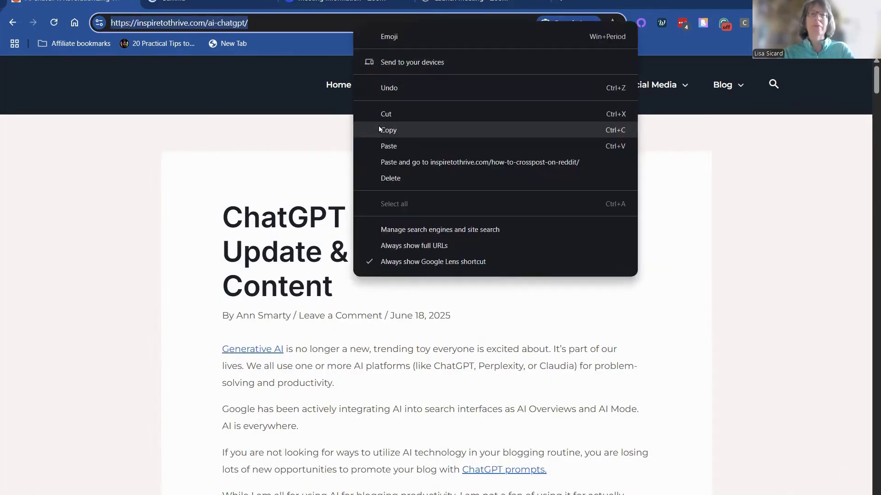
left_click(380, 129)
left_click(477, 1)
left_click(348, 1)
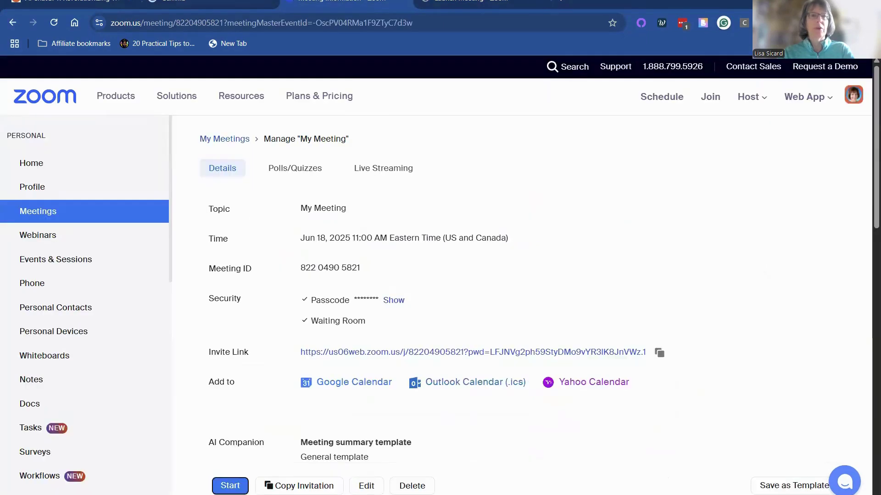
left_click(211, 2)
left_click(325, 176)
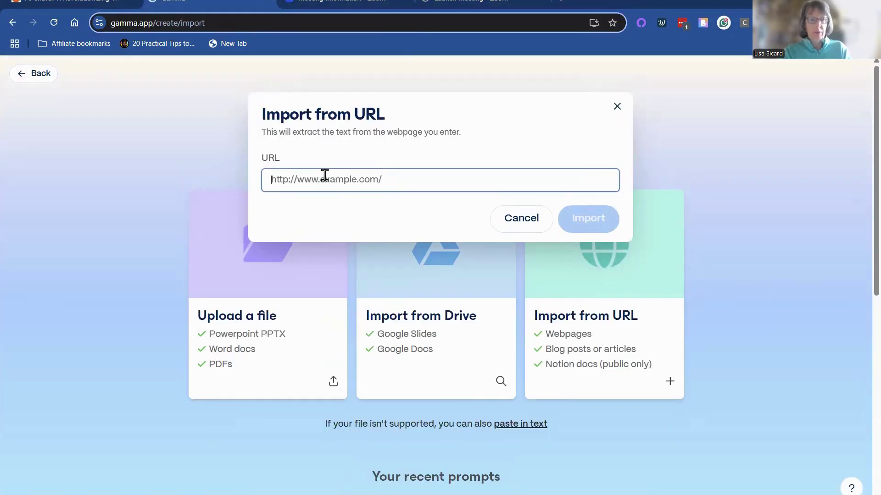
key("ctrl+v")
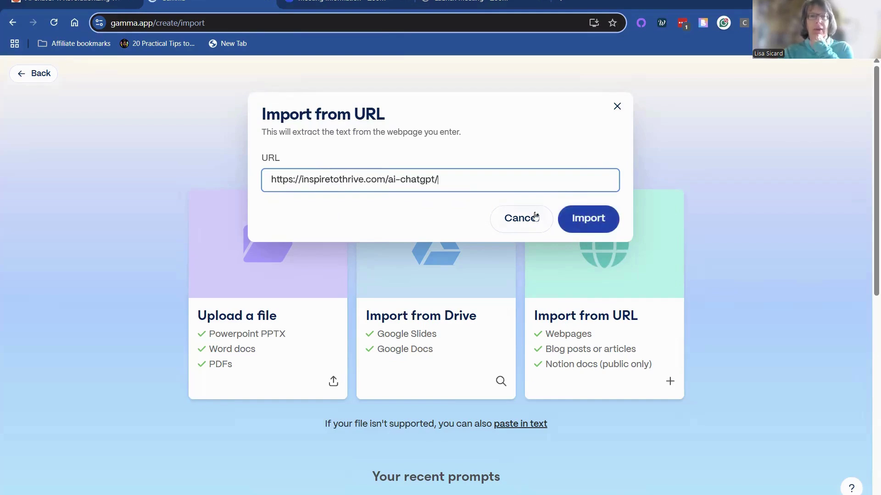
- Import the webpage and continue with Social as the type of content to create
left_click(583, 219)
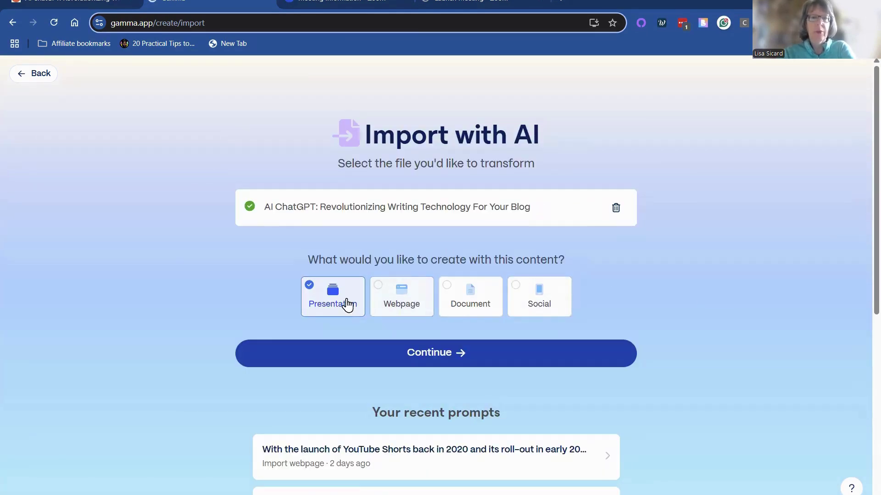
left_click(535, 307)
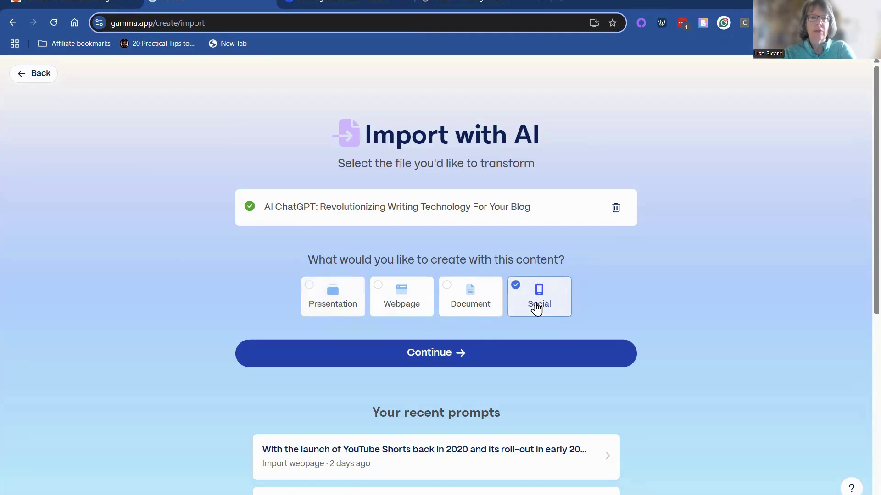
left_click(457, 353)
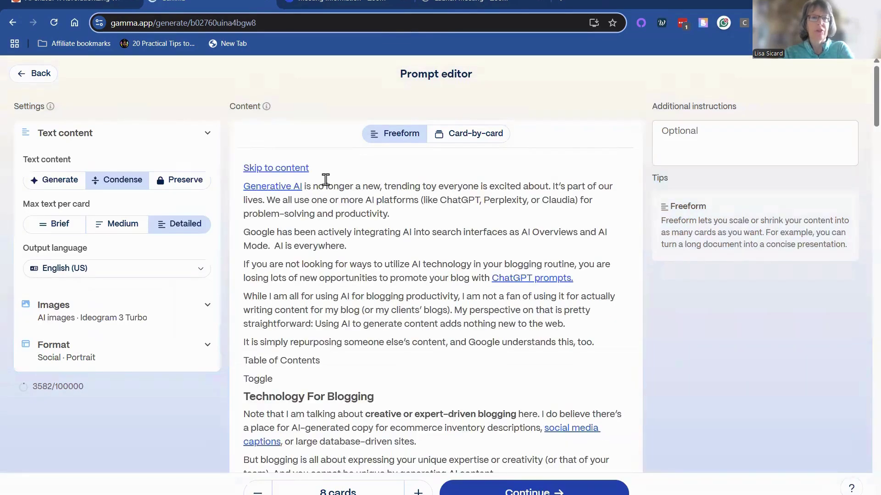
- Delete the "Skip to content" link and the "Table of Contents" and "Toggle" lines from the imported text
left_click_drag(327, 169, 247, 162)
key("BackSpace")
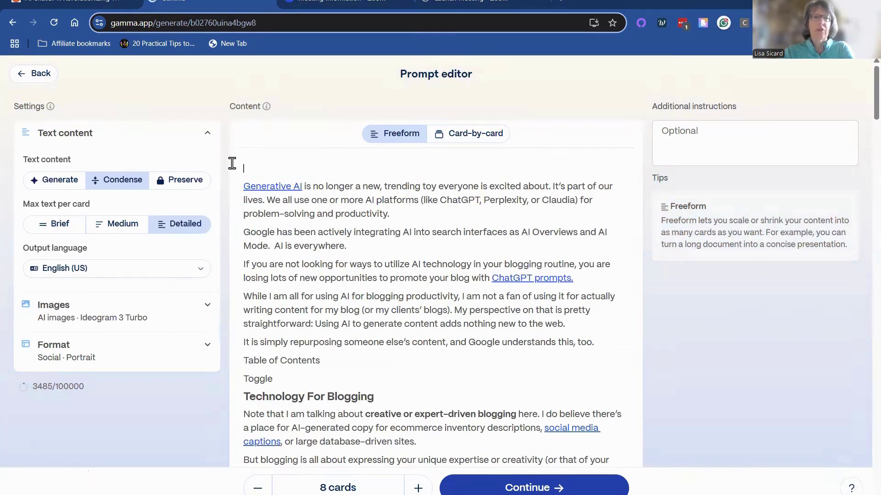
scroll(312, 246, "down", 4)
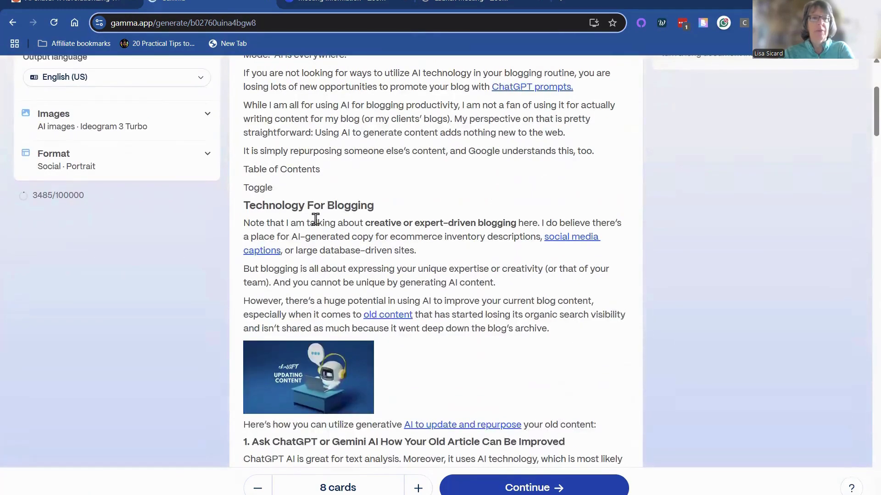
left_click_drag(294, 186, 238, 175)
key("BackSpace")
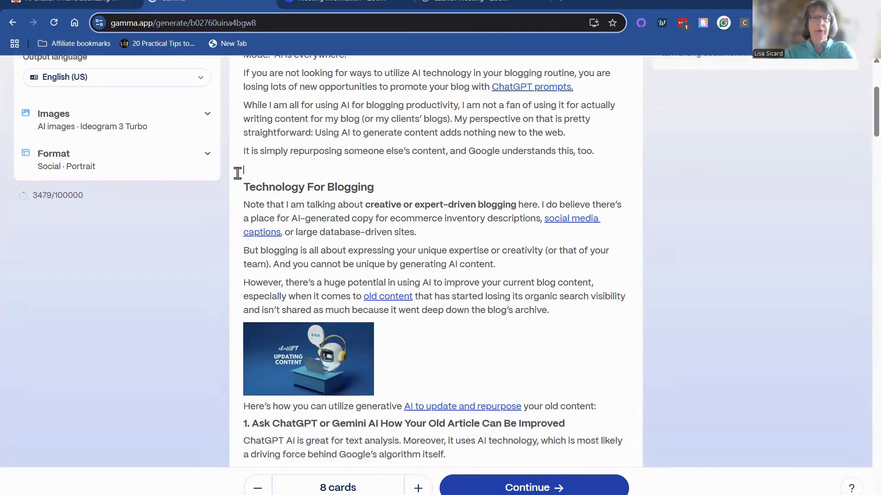
- Delete the latest posts list, the "Related Posts" heading and the related-post images near the end of the content
scroll(316, 293, "down", 14)
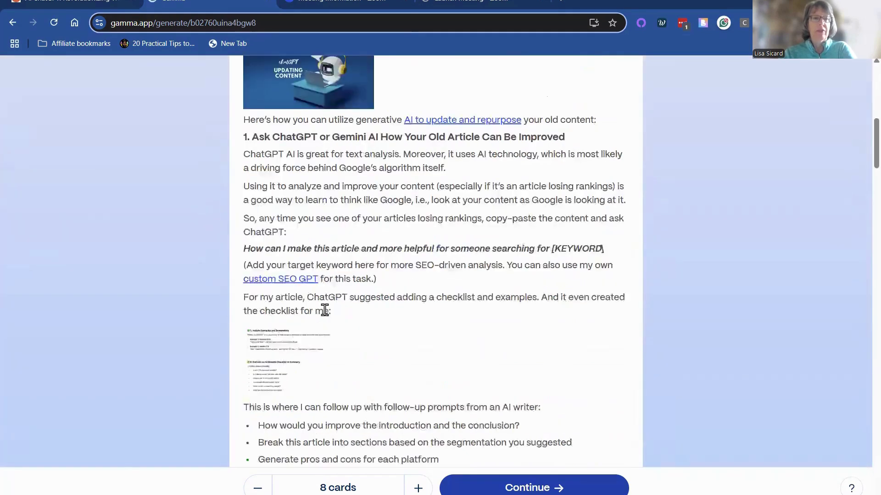
scroll(328, 334, "down", 10)
scroll(327, 334, "down", 15)
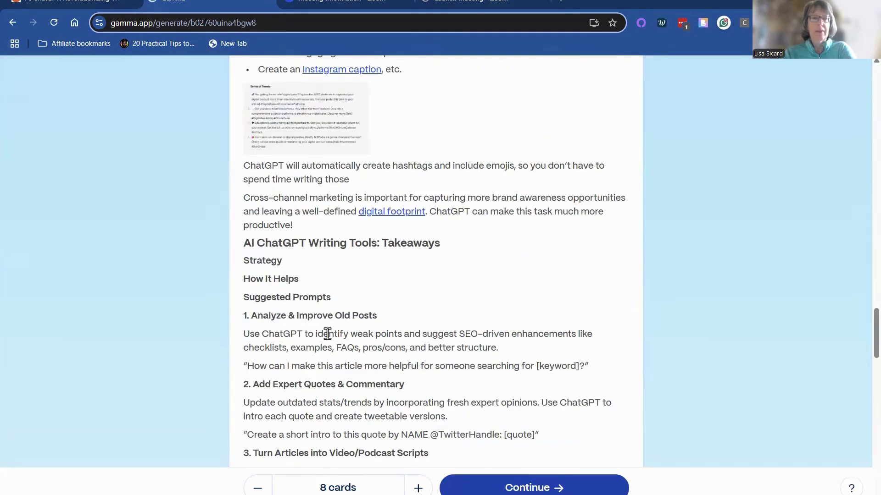
scroll(245, 154, "down", 10)
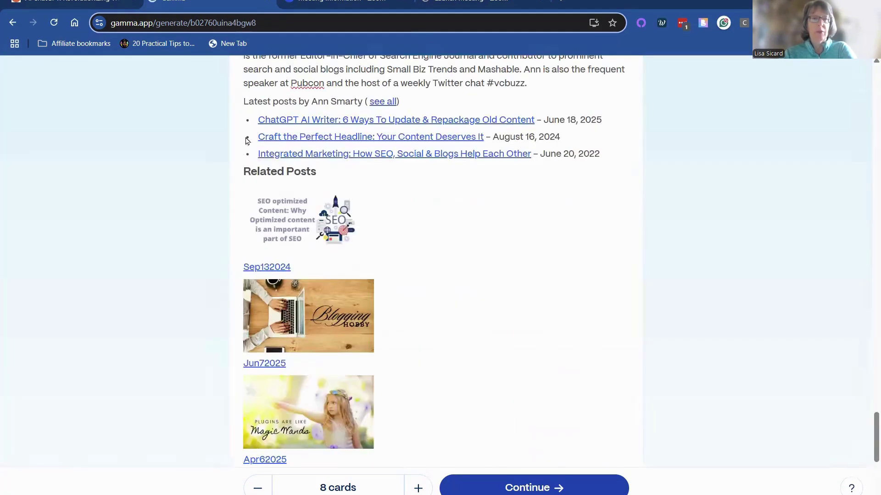
left_click_drag(242, 100, 316, 187)
key("Delete")
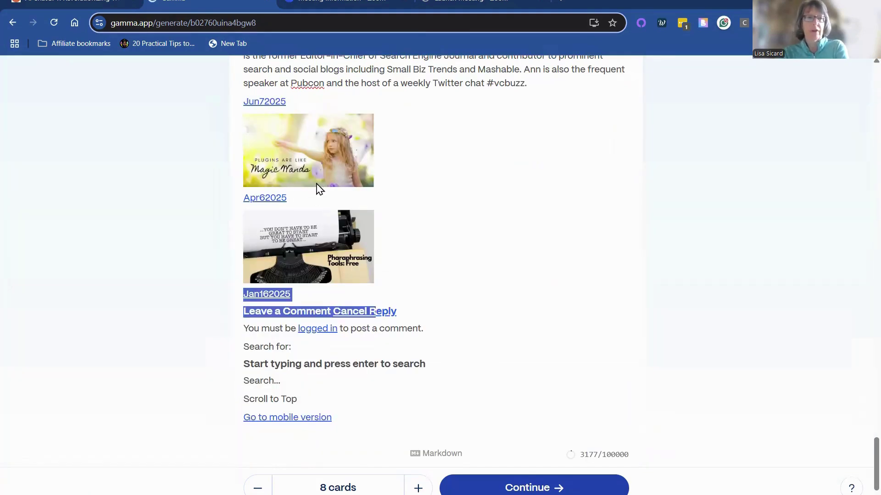
left_click(315, 171)
key("Delete")
left_click(326, 195)
key("Delete")
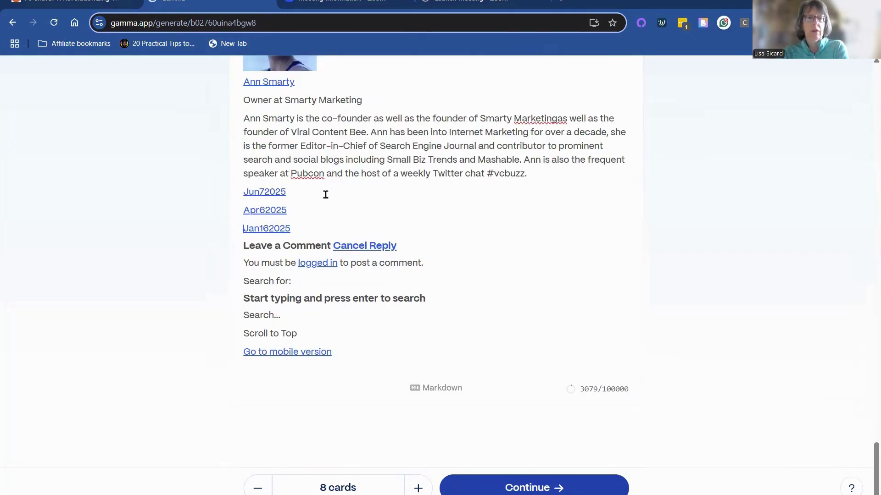
- Delete the author box, the leftover date links and the comment section below the article's closing paragraph
scroll(259, 206, "up", 2)
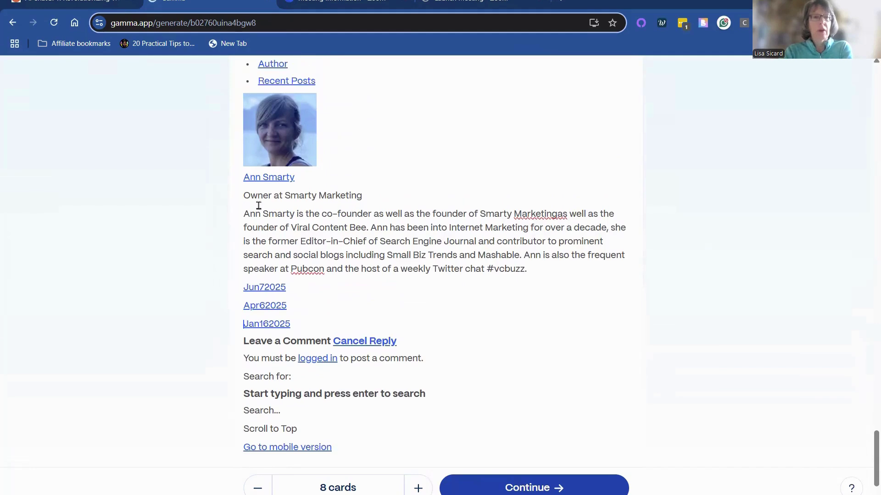
scroll(250, 183, "up", 8)
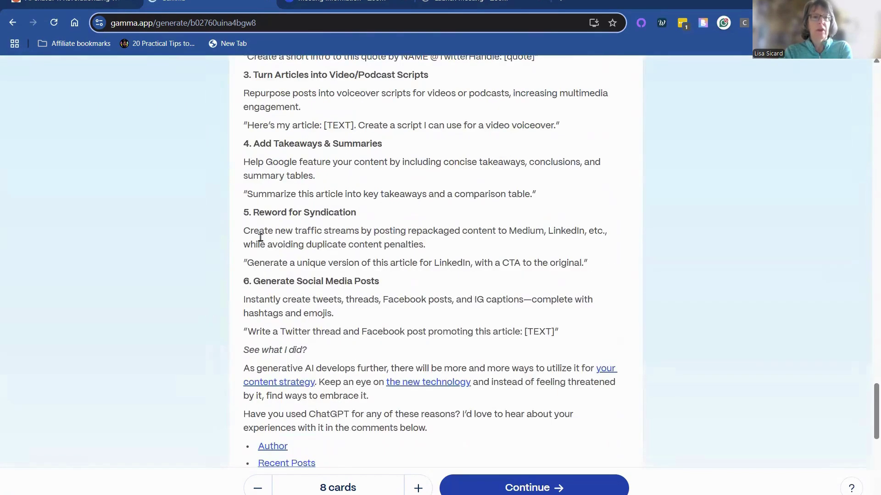
scroll(263, 256, "down", 4)
scroll(271, 274, "up", 1)
scroll(269, 182, "down", 4)
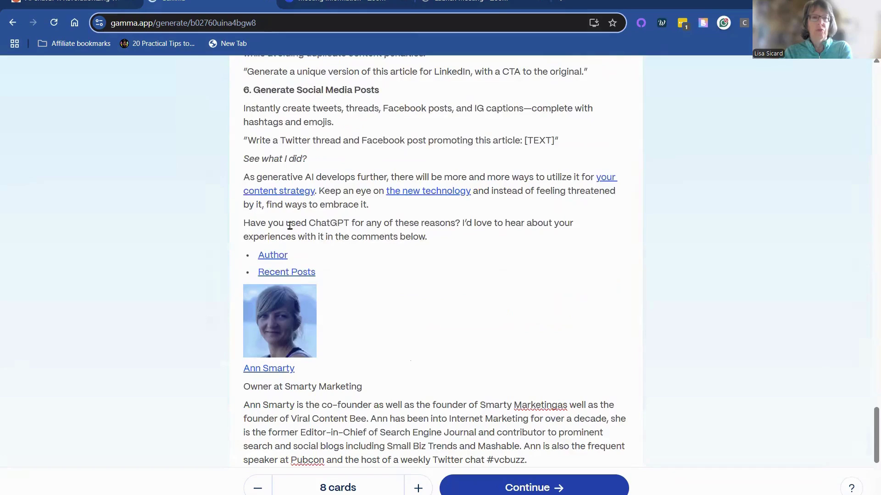
left_click_drag(292, 175, 432, 463)
key("BackSpace")
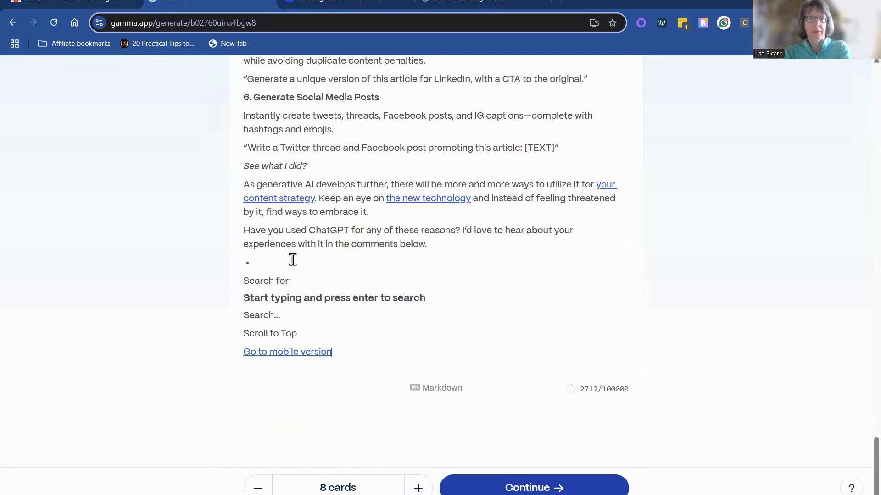
- Delete the leftover search, "Scroll to Top" and mobile version lines, the empty bullet, and the closing question about using ChatGPT
left_click_drag(372, 344, 238, 286)
key("BackSpace")
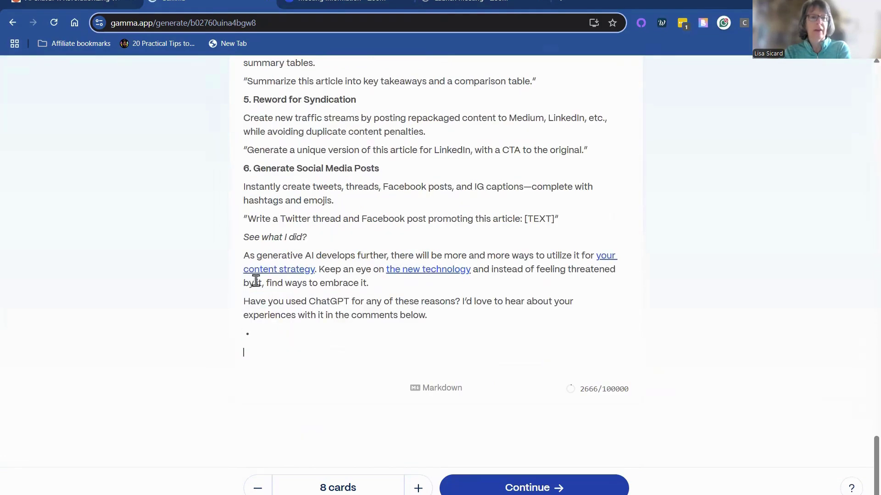
key("BackSpace")
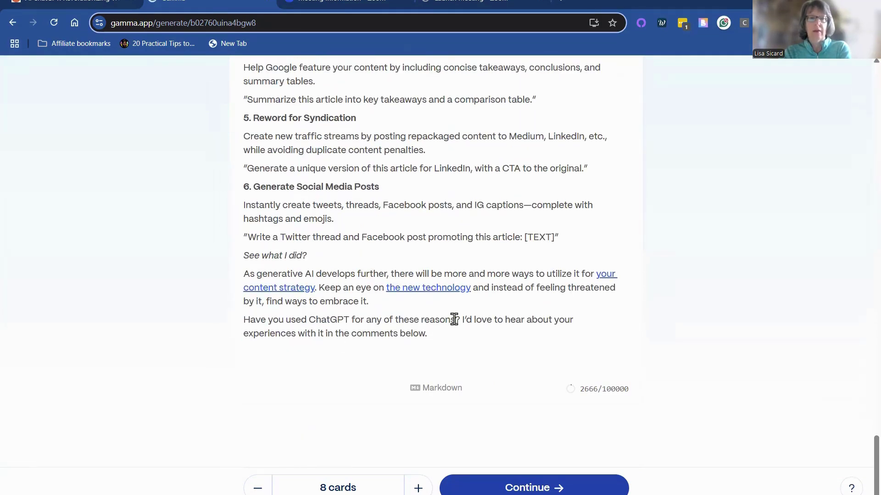
triple_click(454, 319)
key("BackSpace")
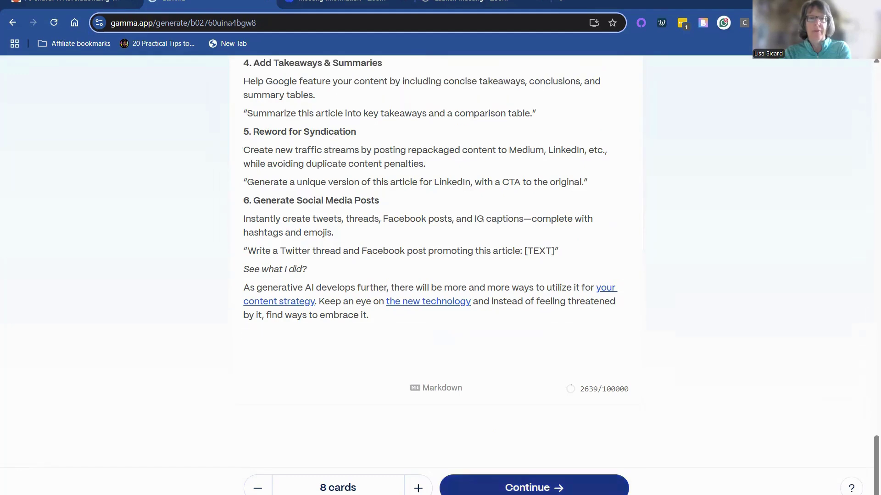
- Continue to theme selection, pick the custom Inspire to Thrive theme and generate the social cards
left_click(523, 488)
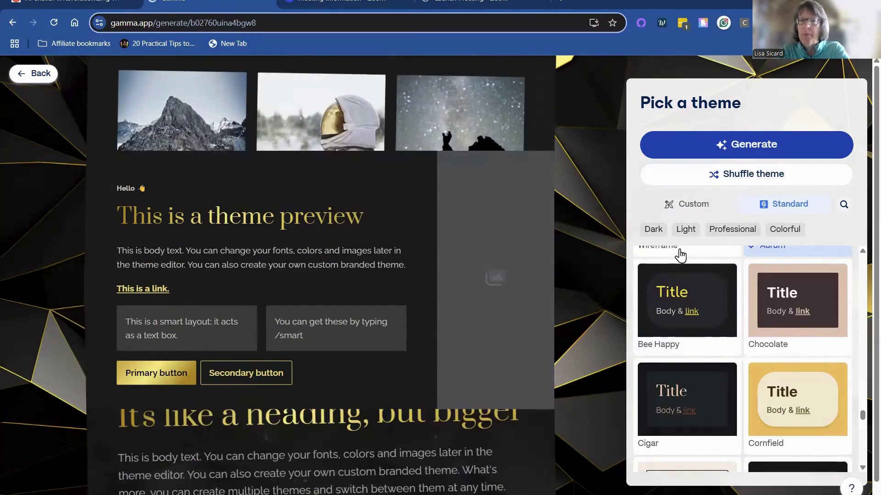
scroll(680, 256, "up", 10)
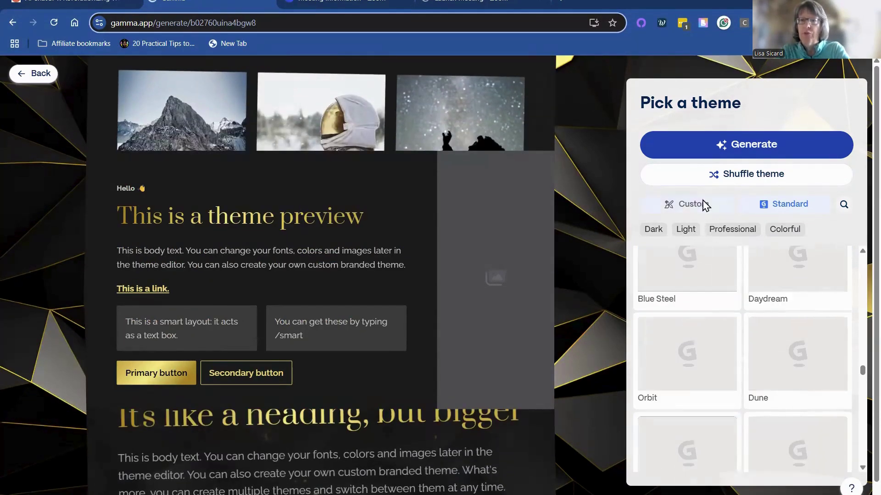
left_click(703, 204)
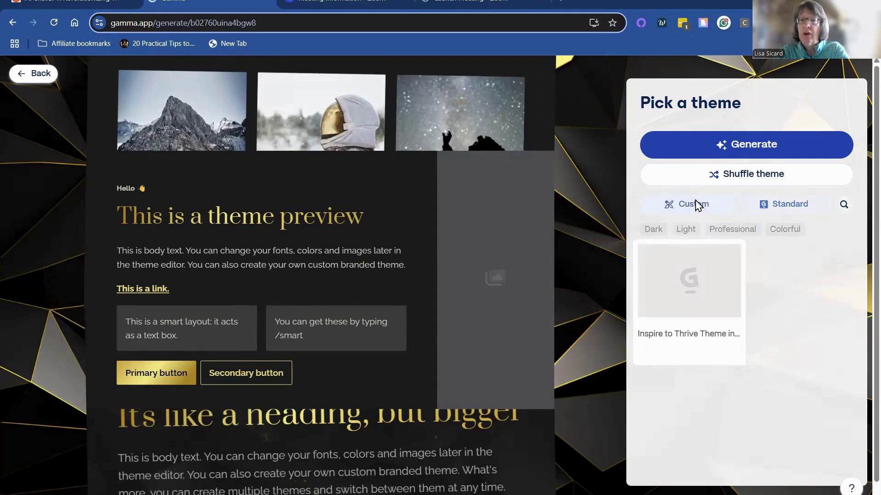
left_click(704, 287)
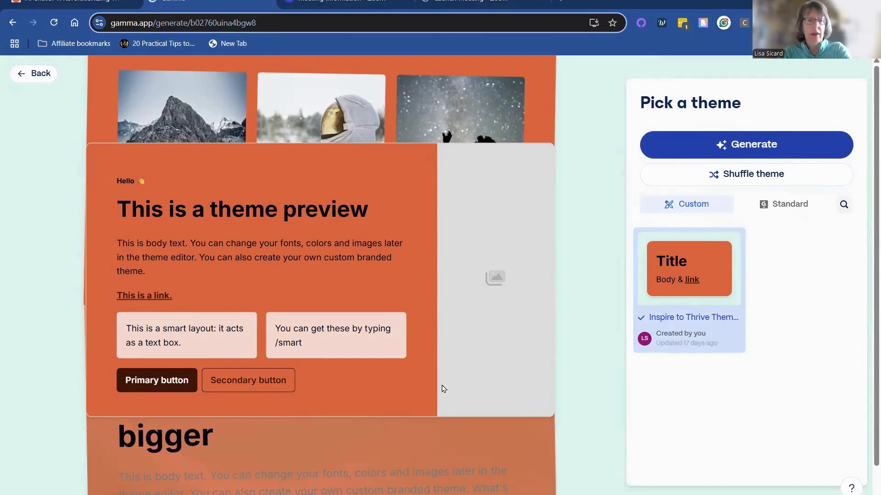
scroll(590, 238, "down", 1)
scroll(602, 227, "up", 1)
left_click(691, 146)
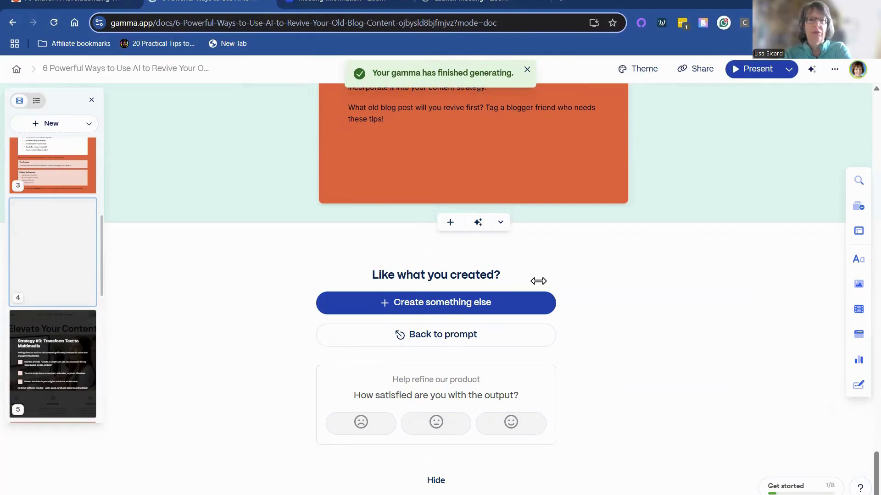
- Review the generated social cards from the opening card through to the closing one
scroll(538, 281, "up", 20)
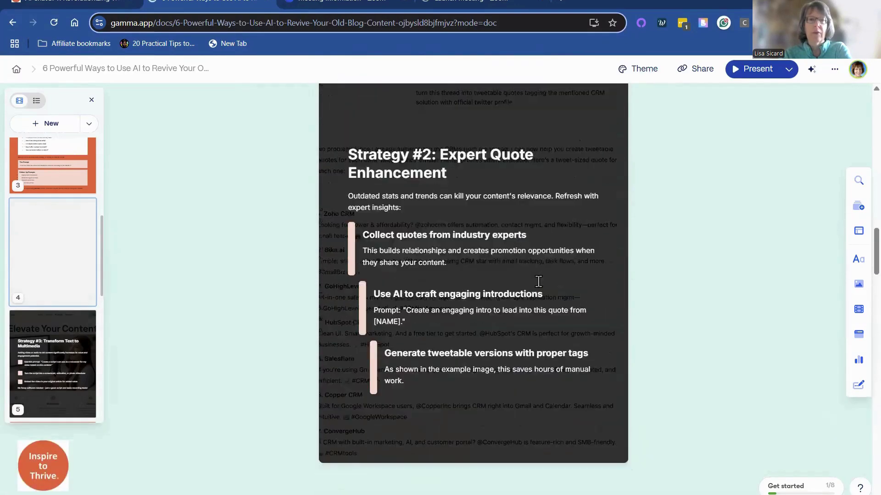
scroll(538, 281, "up", 20)
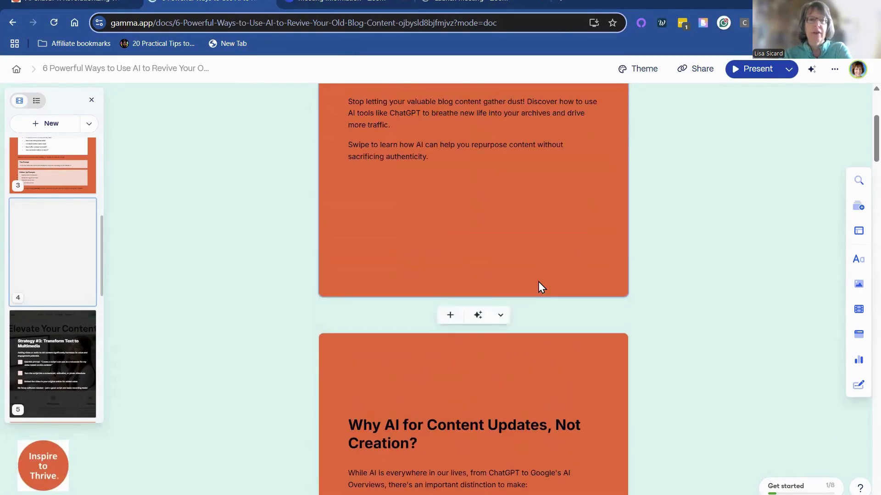
scroll(538, 282, "up", 5)
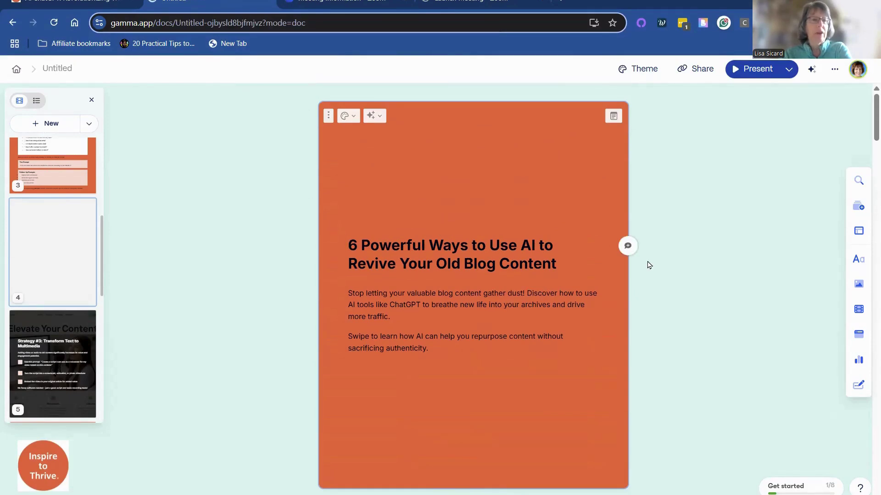
scroll(640, 269, "down", 20)
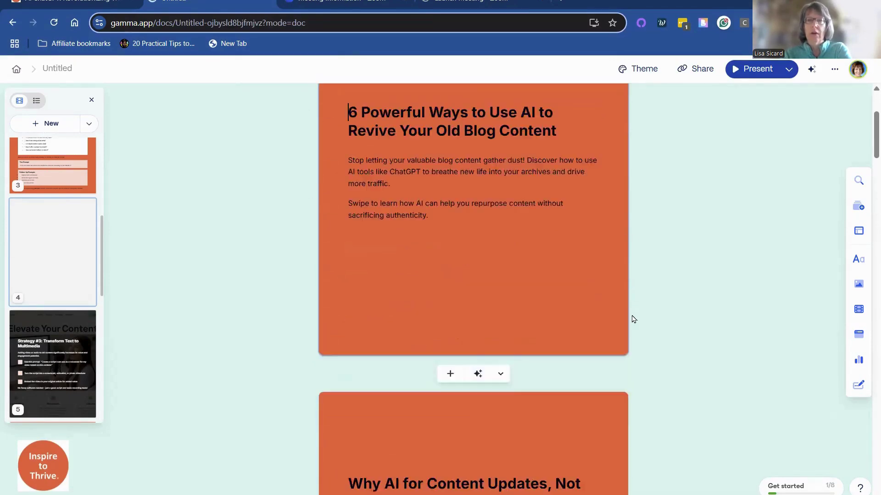
scroll(619, 385, "down", 15)
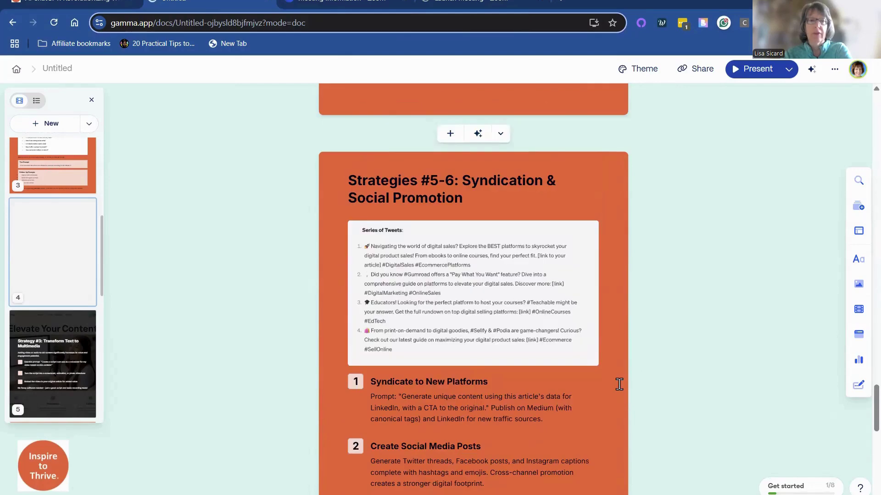
scroll(533, 360, "down", 4)
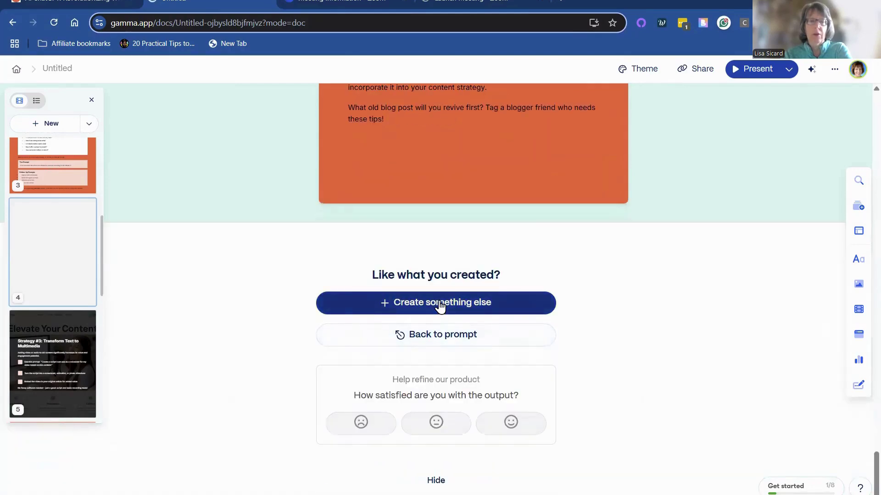
- Rate the output as neutral and submit the feedback comment "wish they added graphics"
left_click(429, 431)
left_click(443, 379)
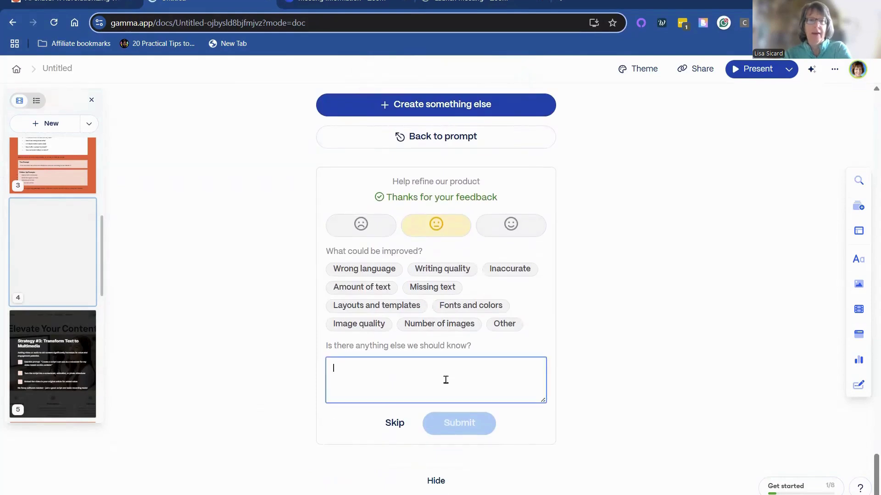
type("wish they added graphics")
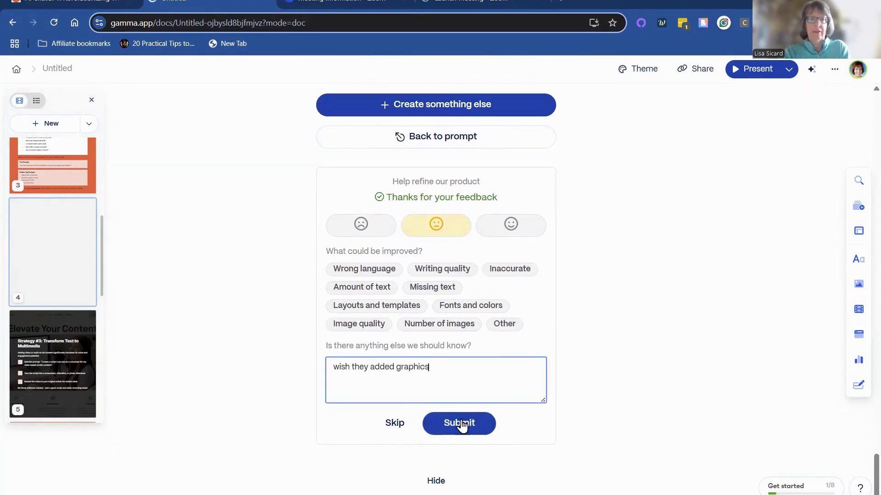
left_click(460, 423)
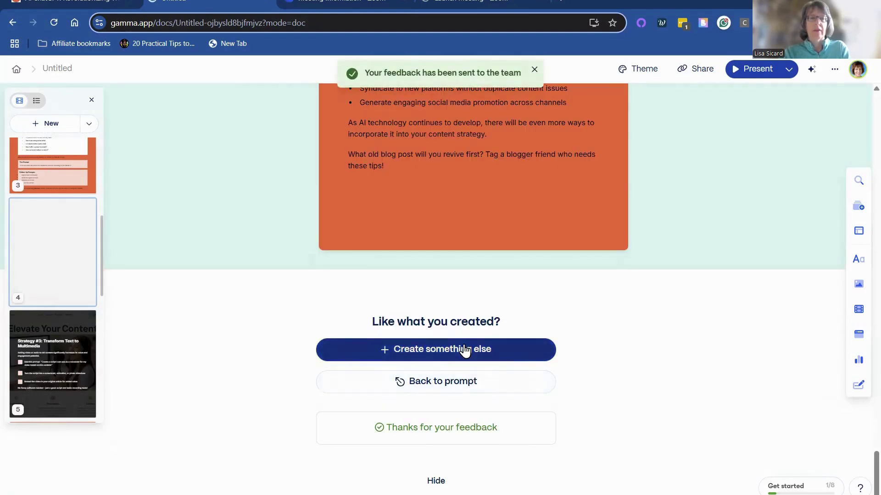
left_click(464, 350)
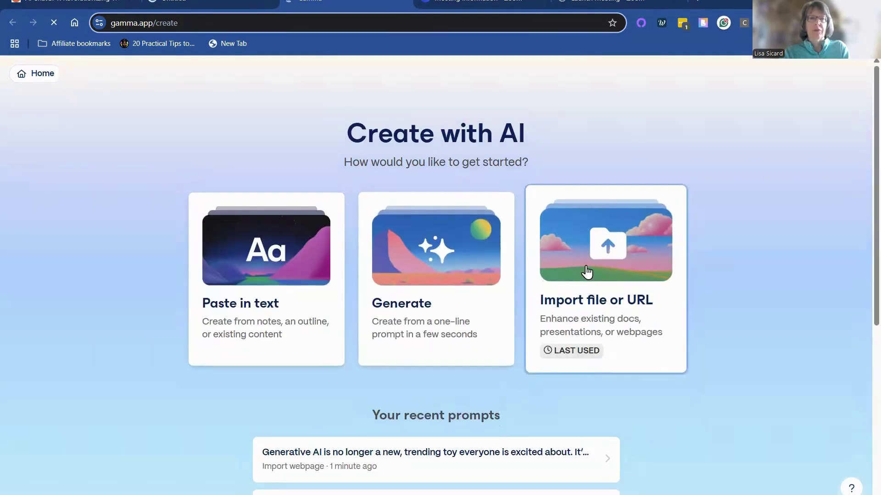
left_click(587, 270)
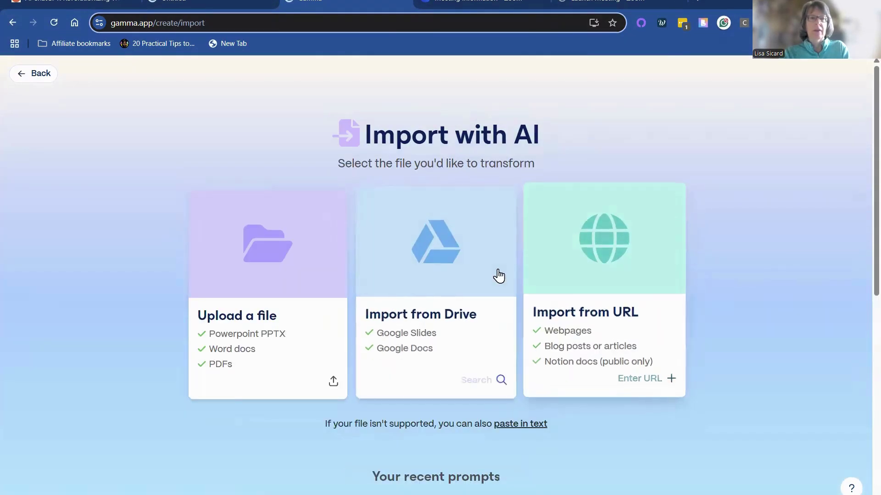
left_click(630, 380)
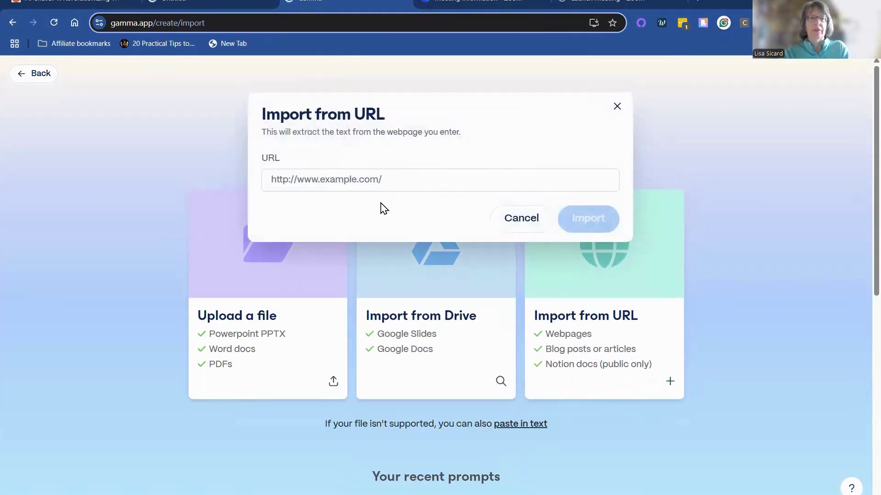
type("https://inspiretothrive.com/ai-chatgpt/")
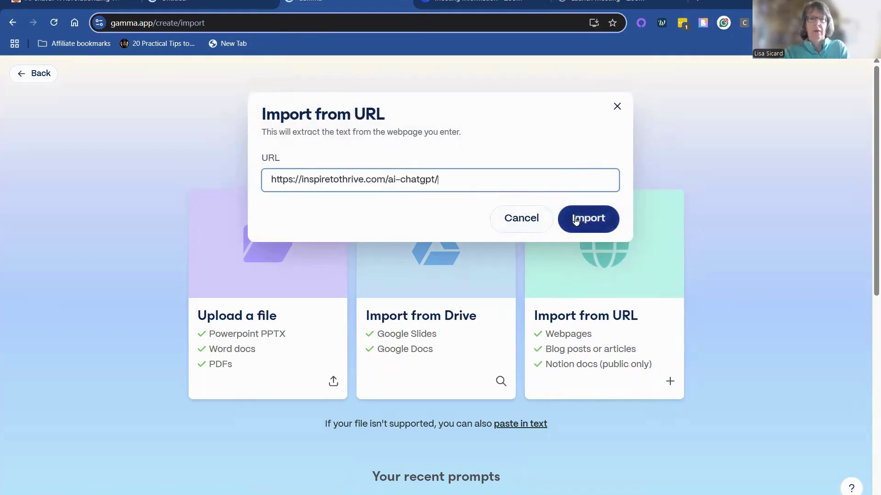
left_click(576, 218)
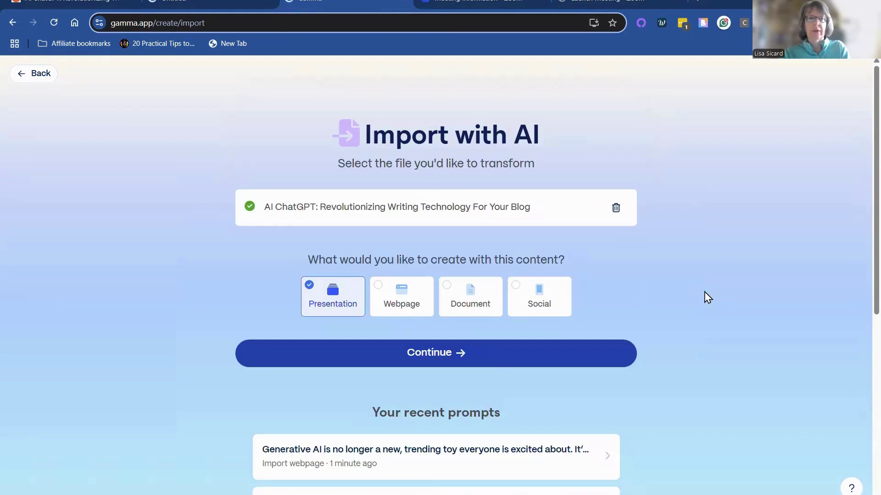
left_click(543, 300)
left_click(510, 363)
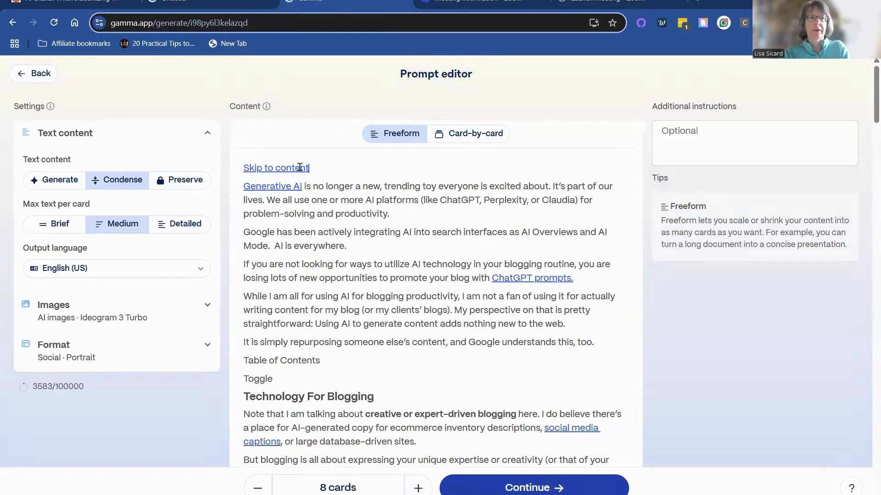
- Delete the "Skip to content" link, the author bio, the latest posts list, and the "Related Posts" heading with its first image
left_click_drag(309, 168, 229, 169)
key("BackSpace")
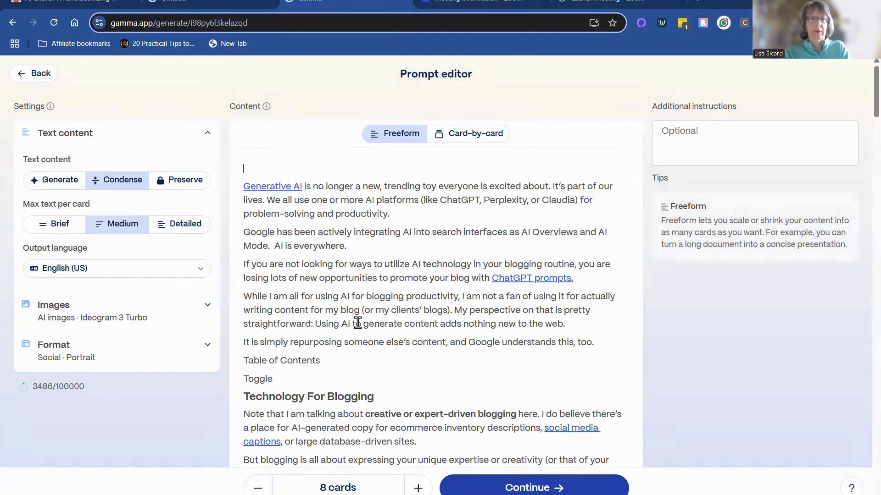
scroll(357, 323, "down", 20)
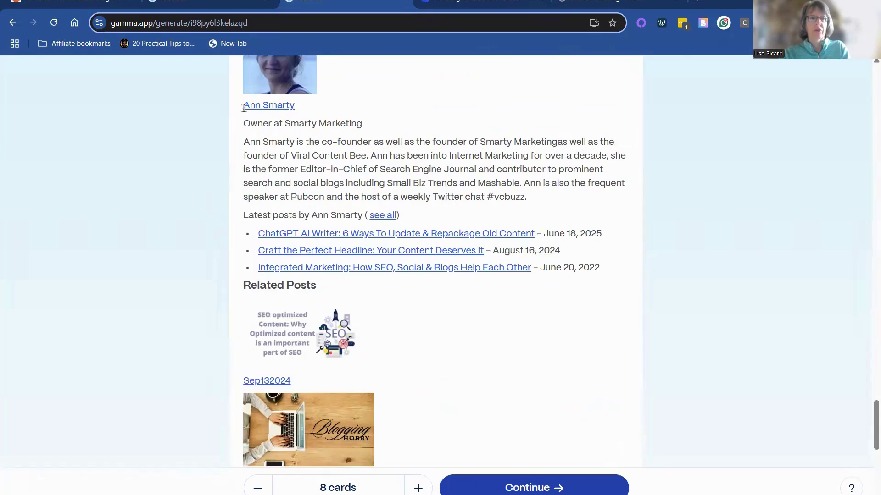
left_click_drag(244, 108, 418, 375)
key("BackSpace")
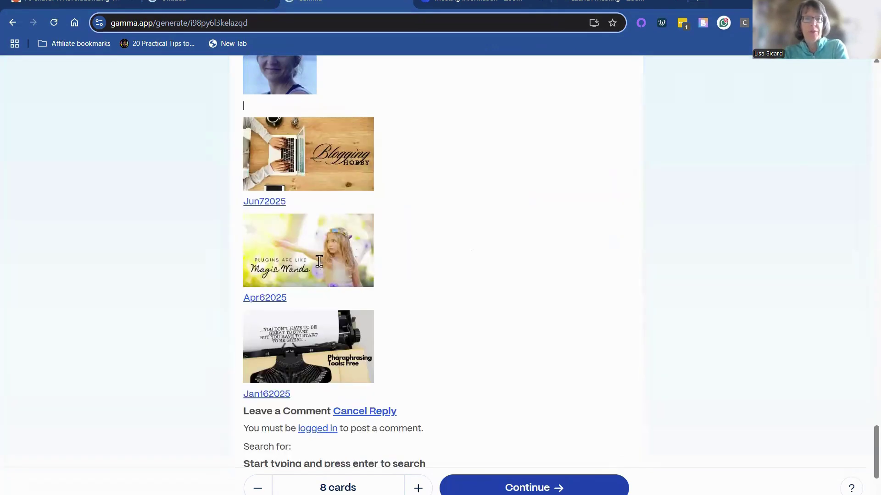
- Delete the remaining related-post images and date links, plus the comment, search, "Scroll to Top" and mobile version lines
left_click_drag(320, 262, 324, 299)
key("BackSpace")
left_click(338, 160)
key("BackSpace")
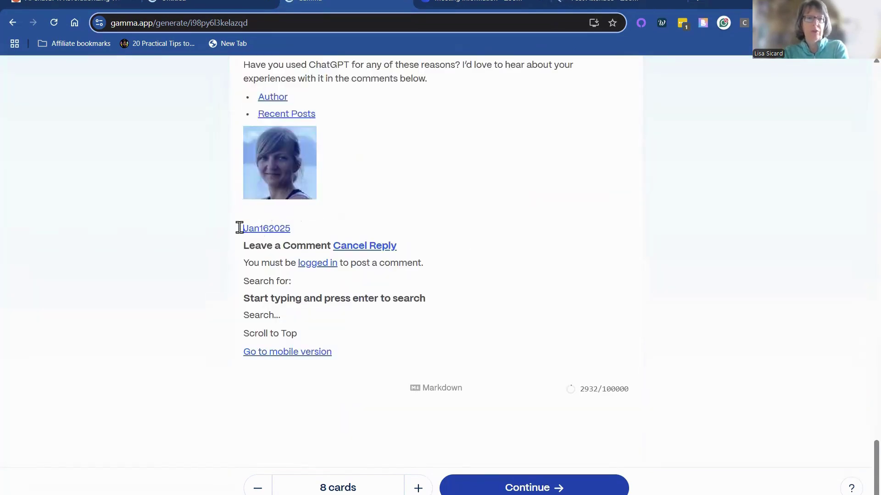
left_click_drag(239, 228, 354, 356)
key("BackSpace")
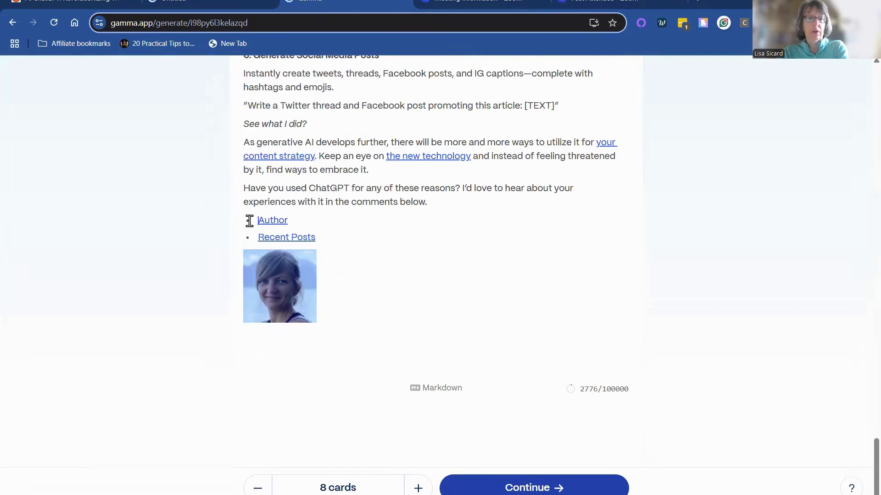
- Delete the closing question about using ChatGPT, the Author and Recent Posts bullets, and the author photo
triple_click(244, 191)
key("BackSpace")
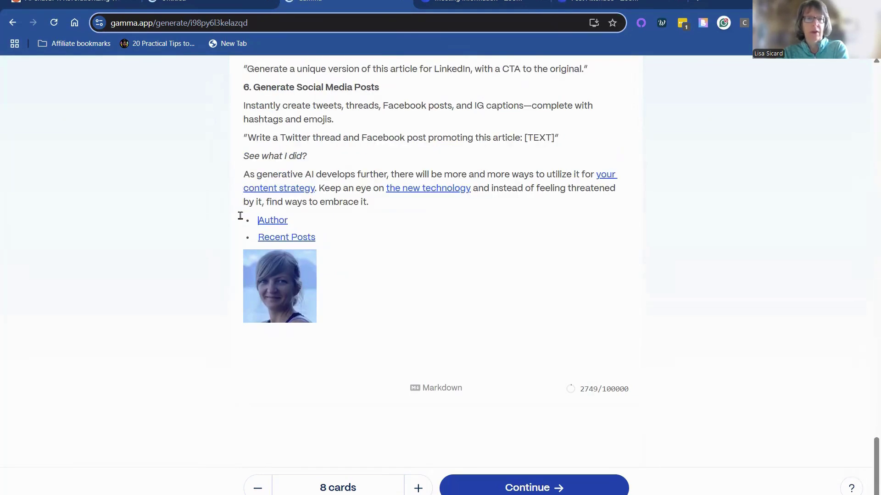
left_click_drag(242, 216, 324, 266)
key("BackSpace")
left_click(296, 299)
key("BackSpace")
left_click_drag(295, 299, 410, 313)
left_click(425, 297)
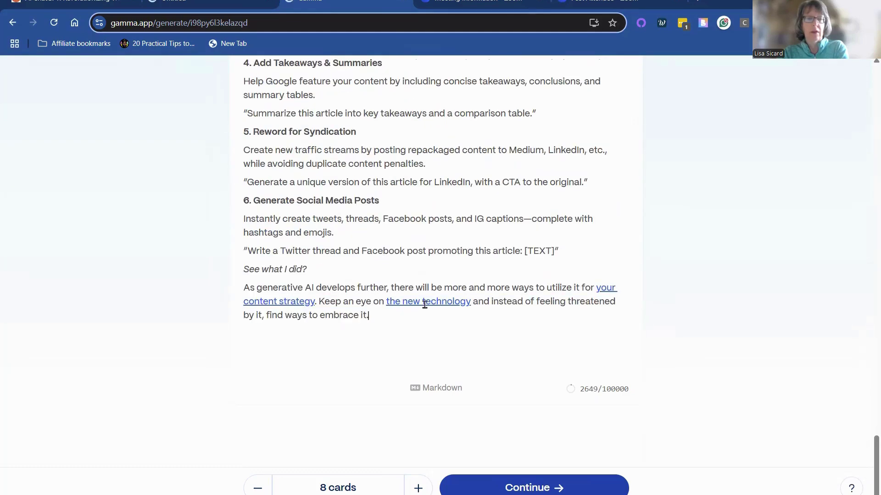
- Continue to theme selection, filter the standard themes by Professional and Light, and pick the Rush theme
scroll(580, 354, "up", 4)
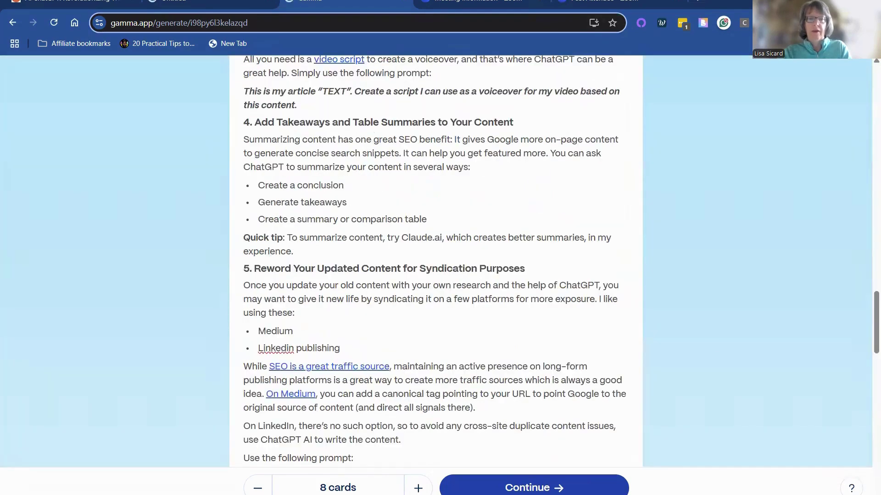
left_click(533, 488)
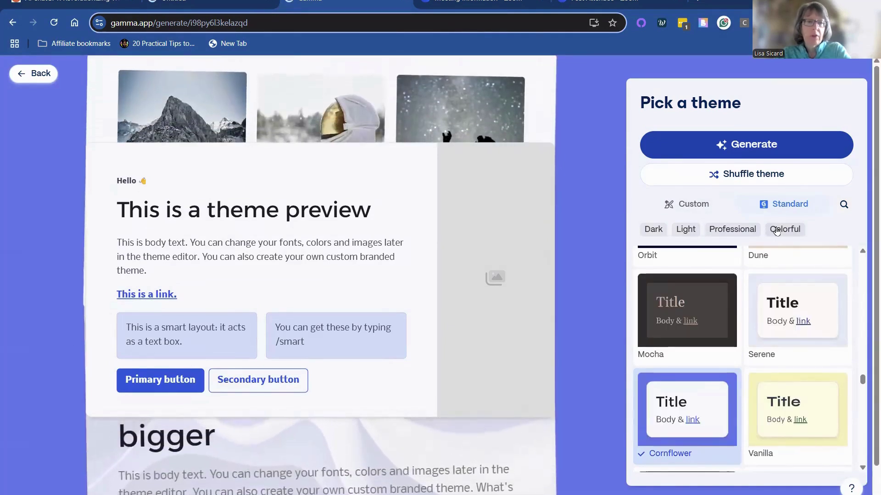
left_click(741, 235)
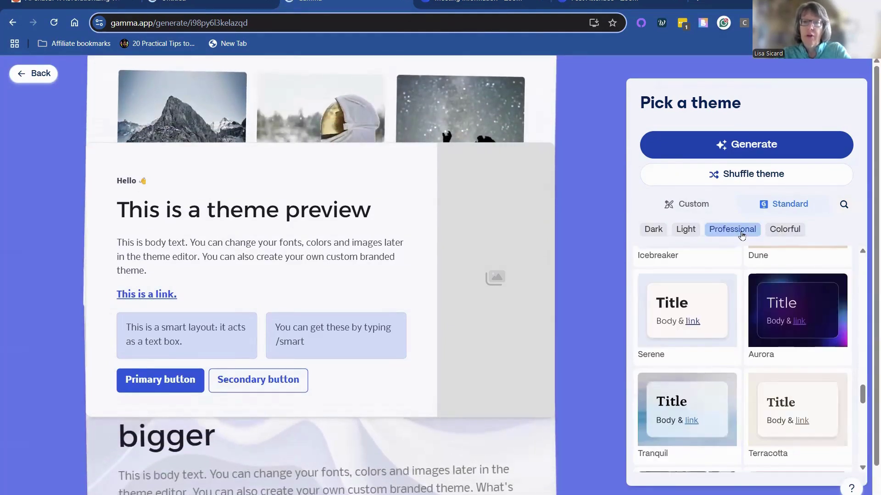
left_click(693, 233)
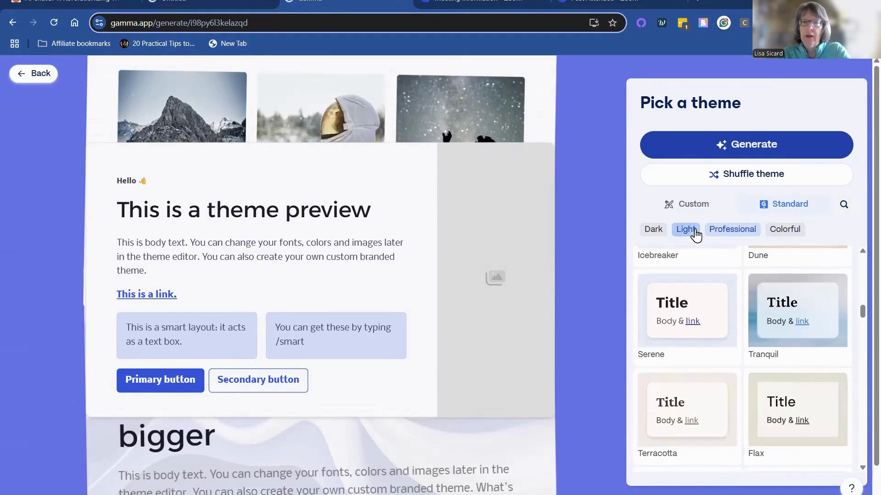
scroll(698, 365, "down", 2)
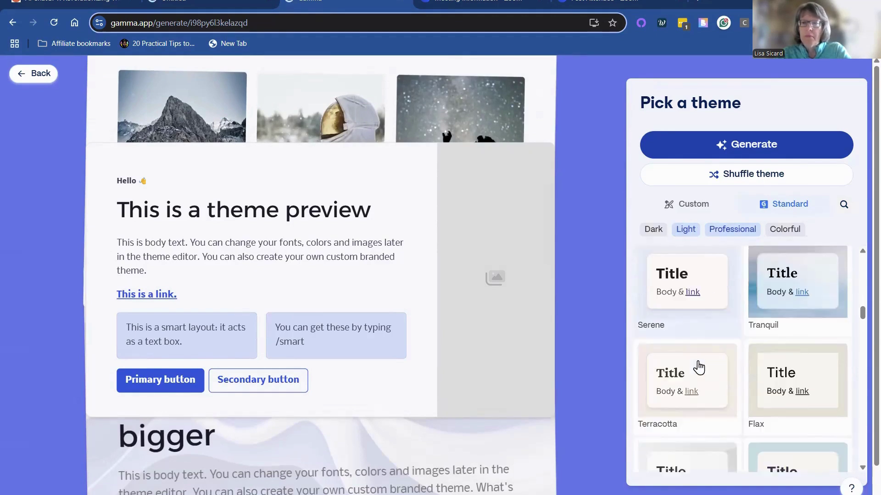
scroll(697, 366, "down", 2)
left_click(783, 408)
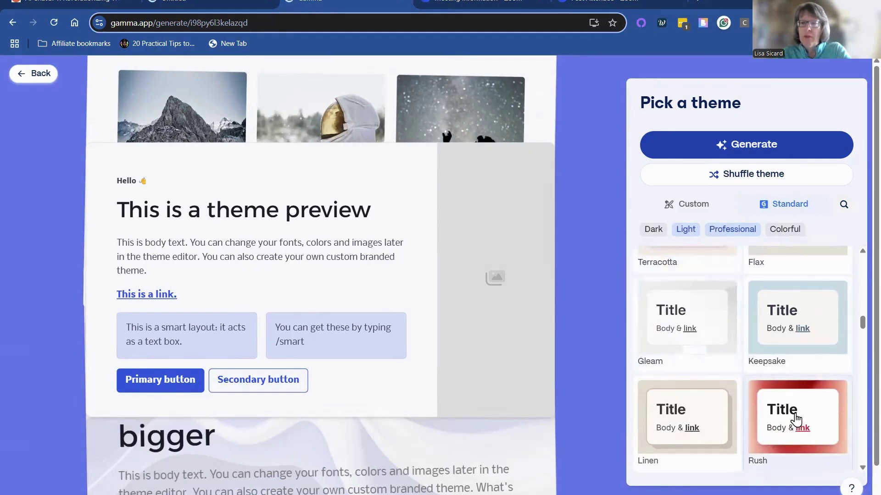
- Browse the remaining filtered themes, keep Rush and generate the social cards
scroll(810, 392, "down", 10)
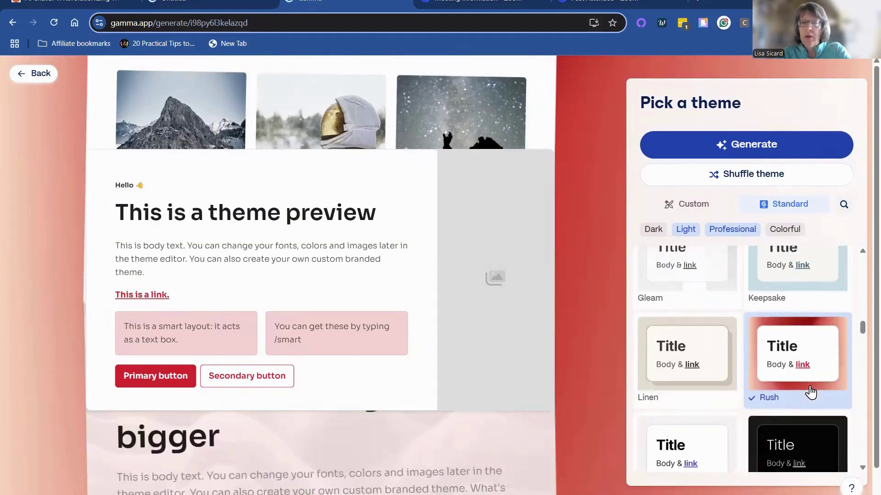
scroll(810, 393, "down", 2)
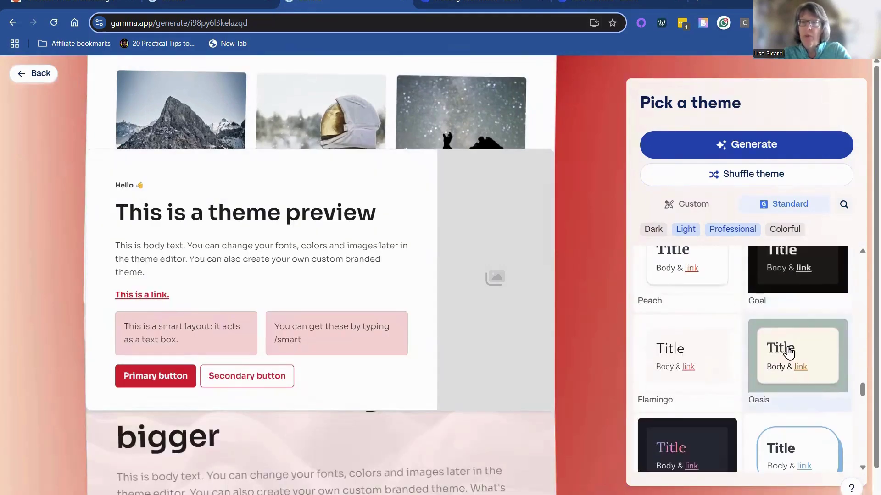
left_click(712, 143)
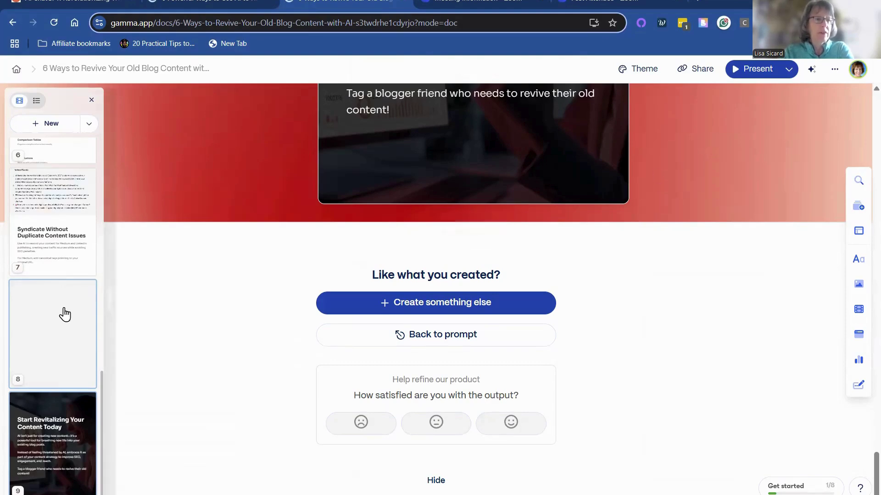
- Ask the AI to edit the "Create Summaries for Featured Snippets" card with the prompt "put in image of chatgpt"
scroll(276, 341, "up", 8)
scroll(277, 340, "up", 15)
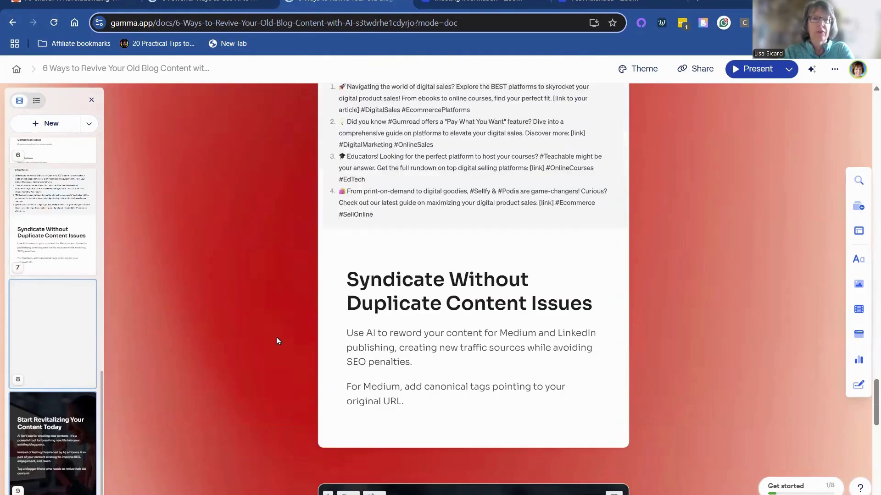
scroll(277, 341, "up", 7)
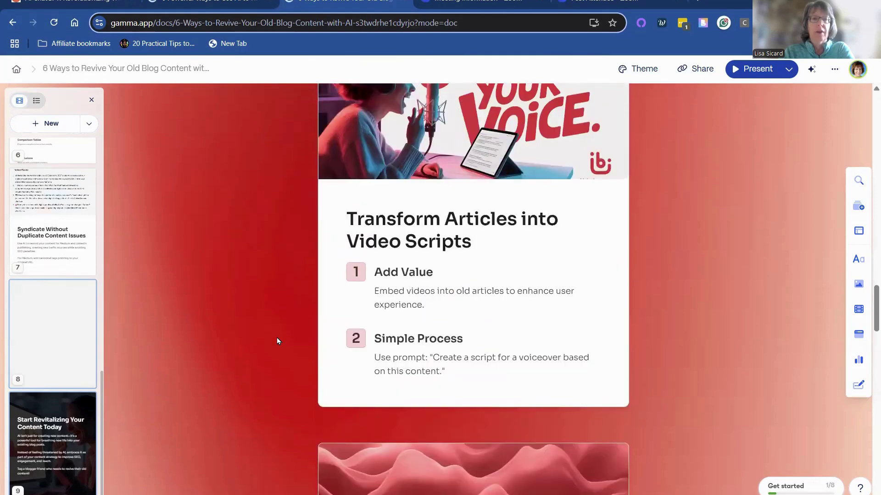
scroll(277, 341, "down", 8)
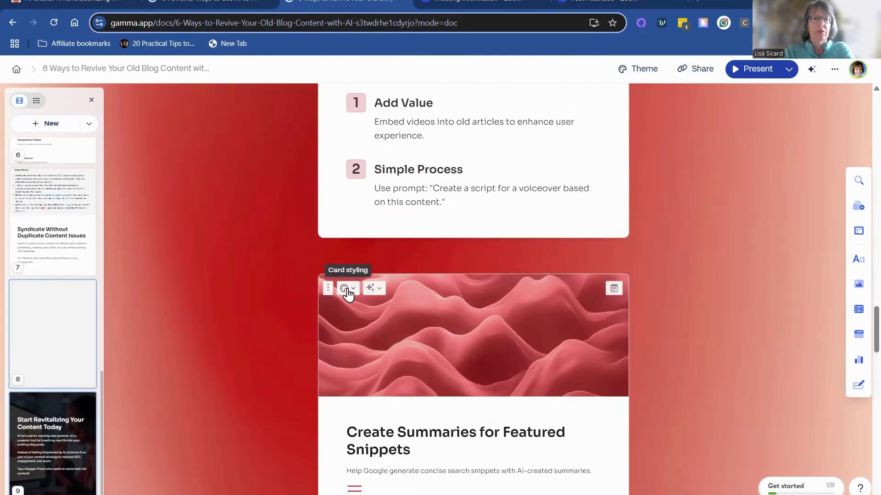
left_click(370, 289)
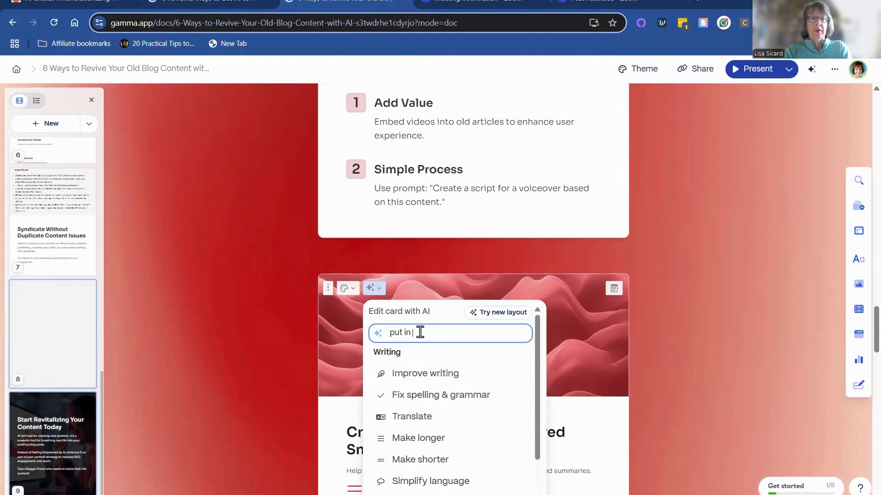
type("put in image of cha")
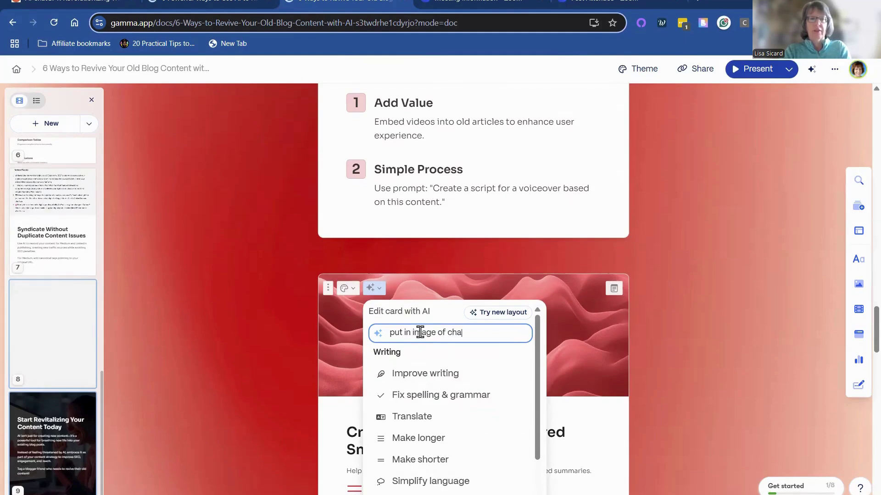
type("tgpt")
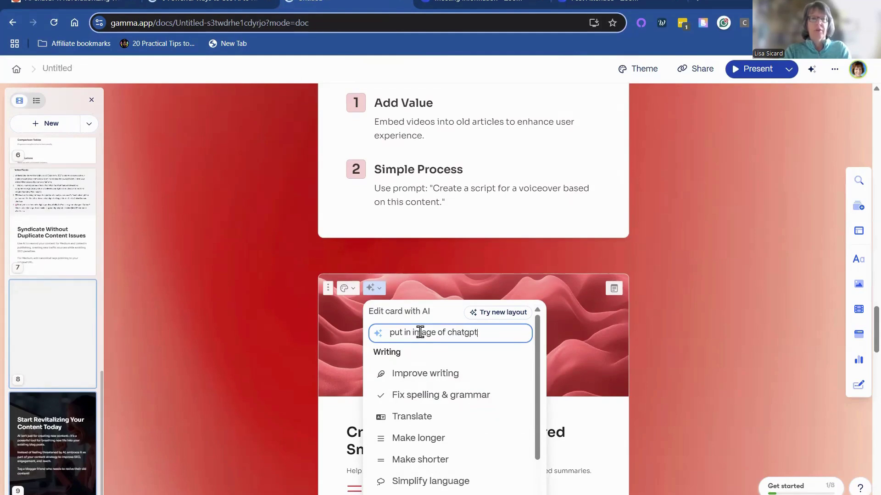
key("Return")
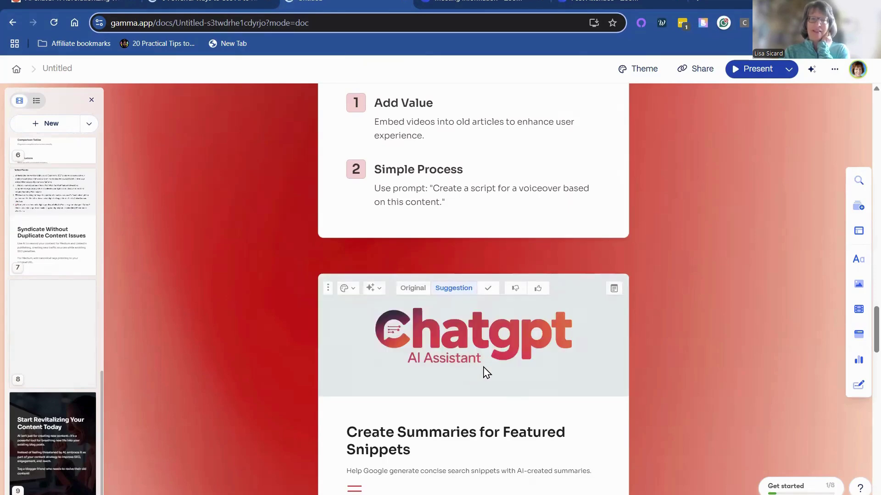
- Review the cards from the first one on, and export all cards as PNGs
scroll(486, 372, "up", 20)
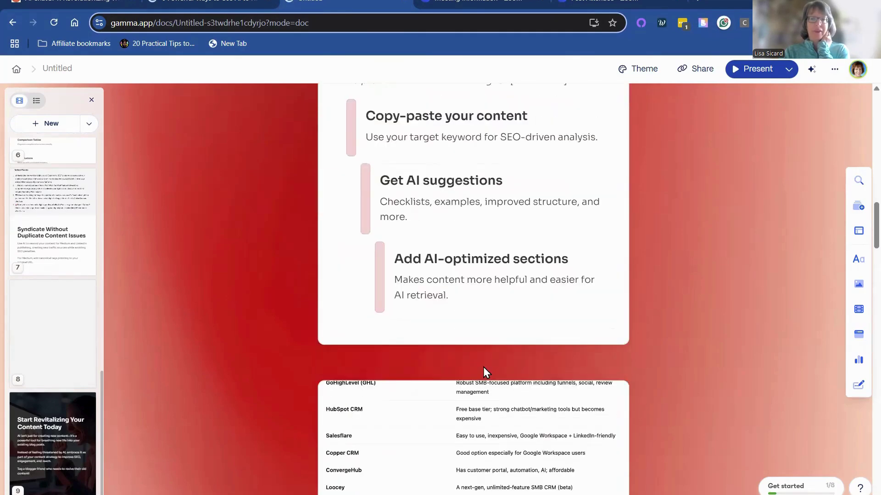
scroll(485, 371, "up", 15)
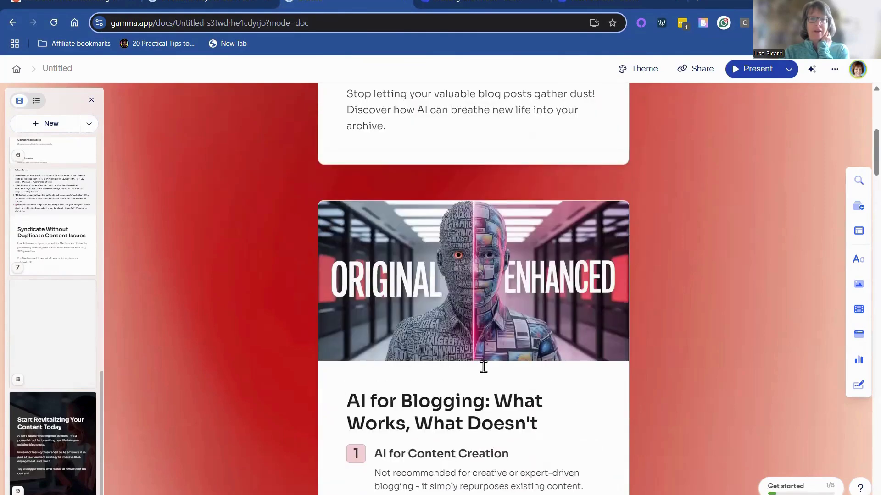
scroll(484, 367, "up", 6)
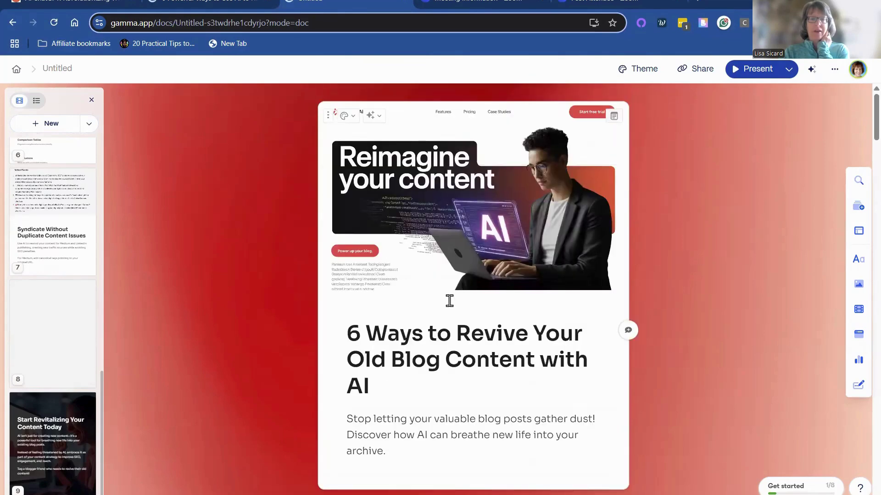
scroll(462, 381, "down", 2)
scroll(462, 384, "down", 15)
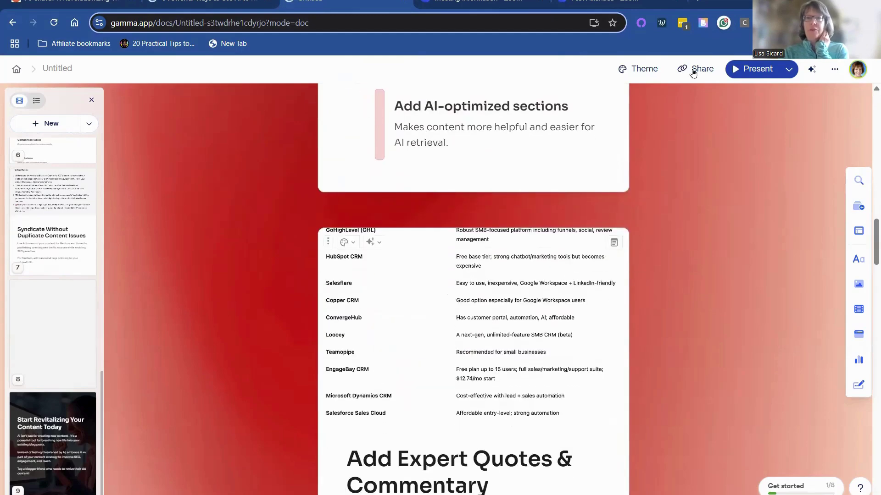
left_click(693, 75)
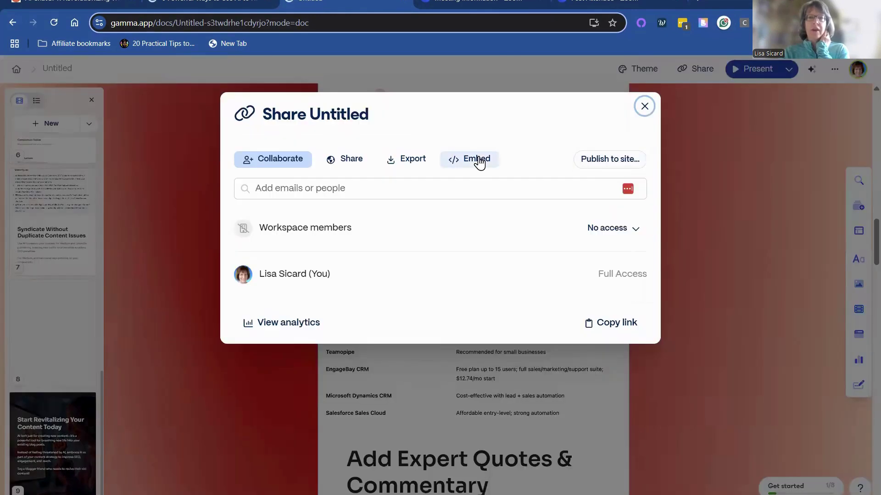
left_click(477, 161)
left_click(421, 161)
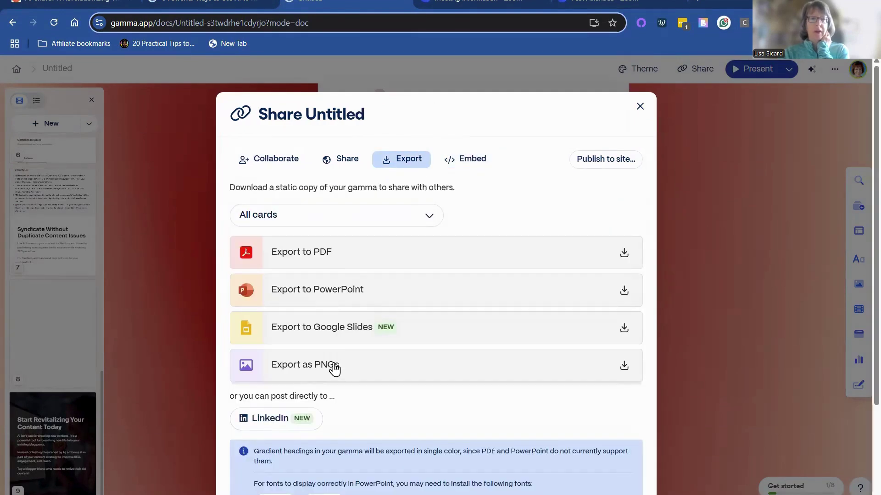
left_click(339, 366)
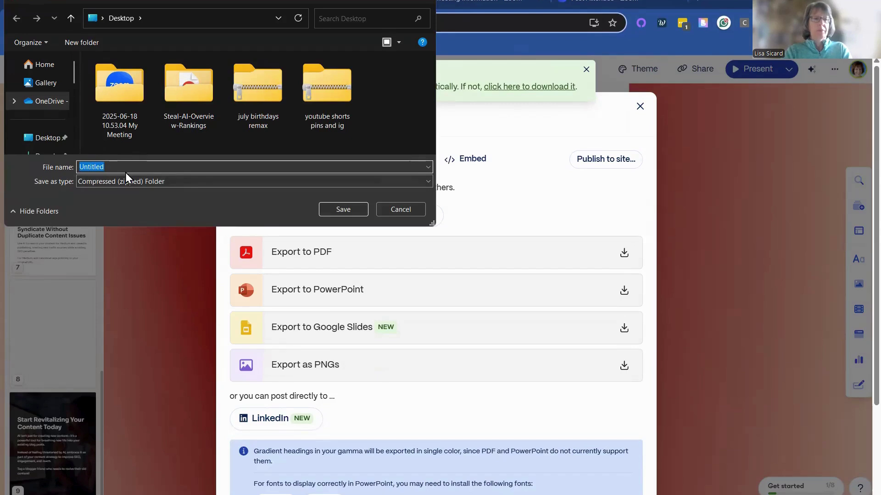
- Save the exported zip to the Desktop under the name "updating content slides"
type("updating con")
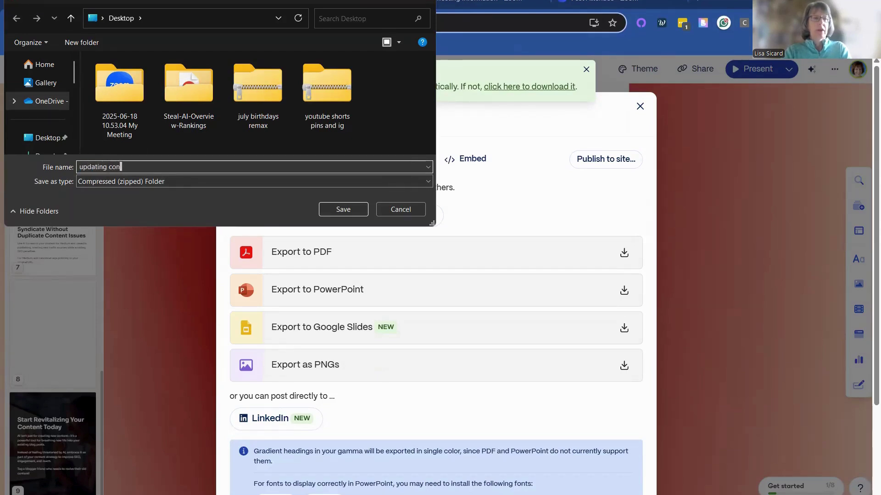
type("tent slides")
left_click(41, 138)
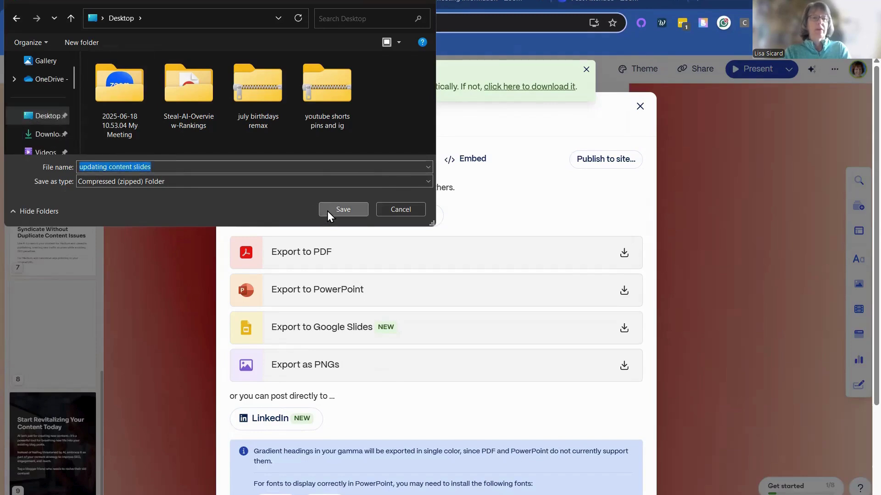
key("Return")
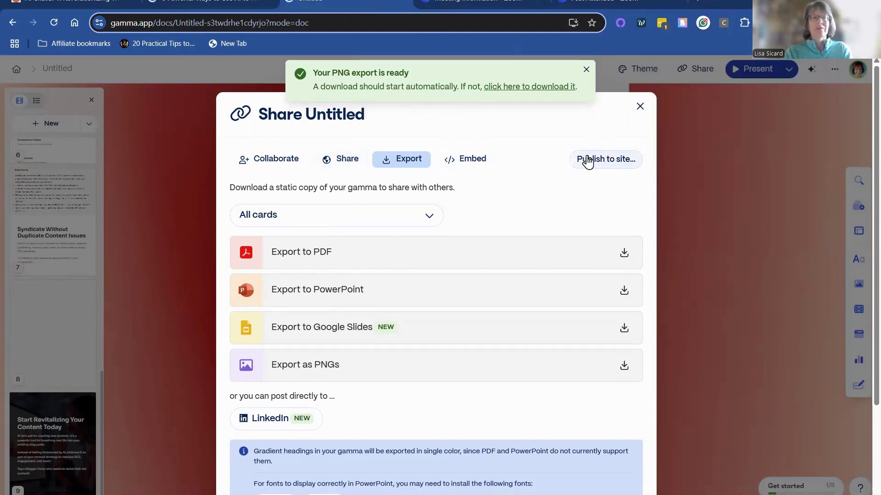
- Start a LinkedIn post of the cards and copy the first three paragraphs of the Inspire to Thrive blog article
left_click(298, 421)
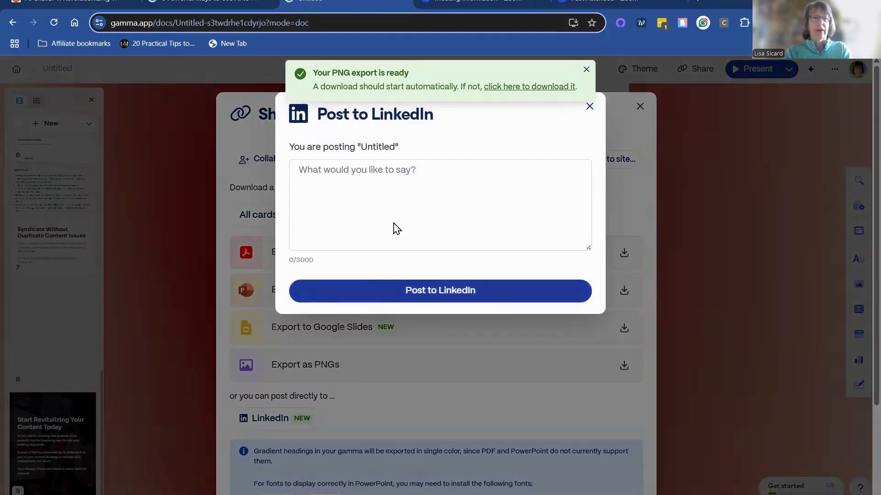
left_click(398, 197)
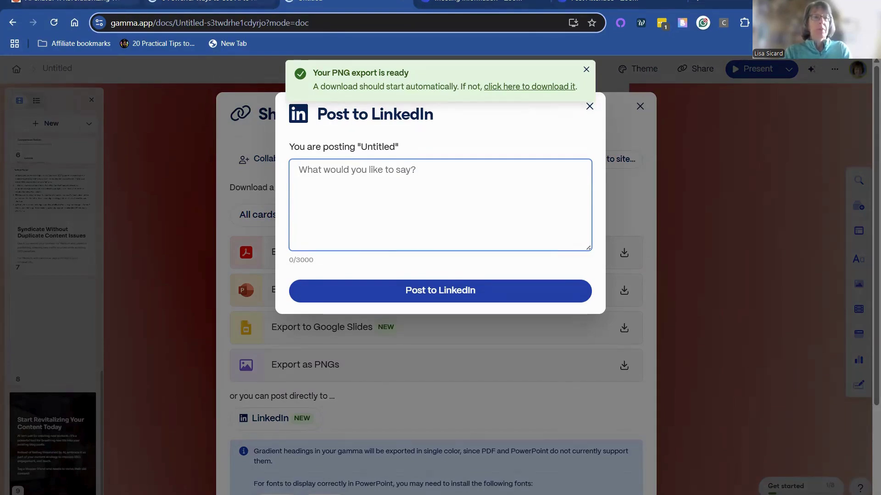
left_click(65, 1)
scroll(292, 309, "down", 3)
left_click_drag(220, 166, 654, 285)
right_click(650, 284)
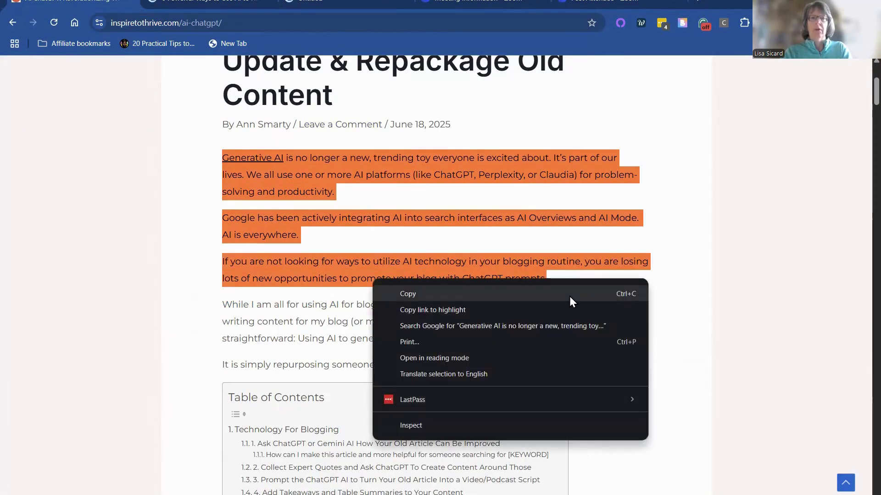
left_click(569, 296)
- Return to the Gamma LinkedIn post and paste the copied article paragraphs as its text
left_click(655, 1)
left_click(486, 2)
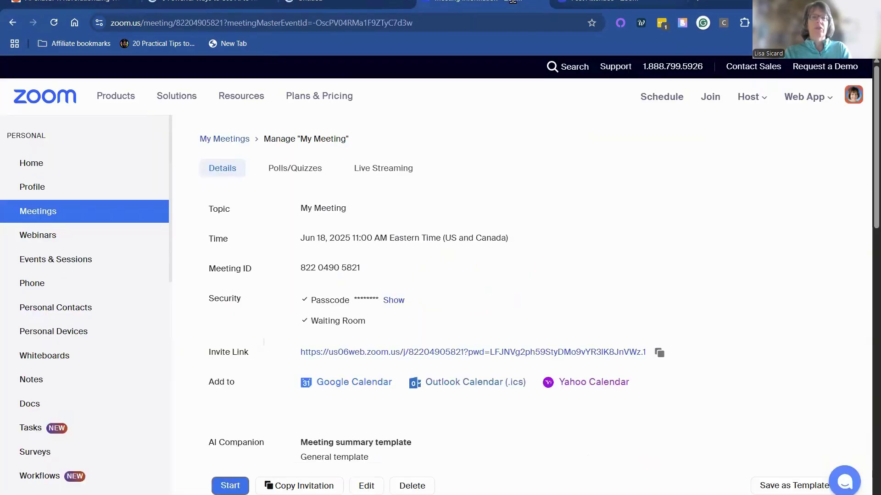
left_click(382, 1)
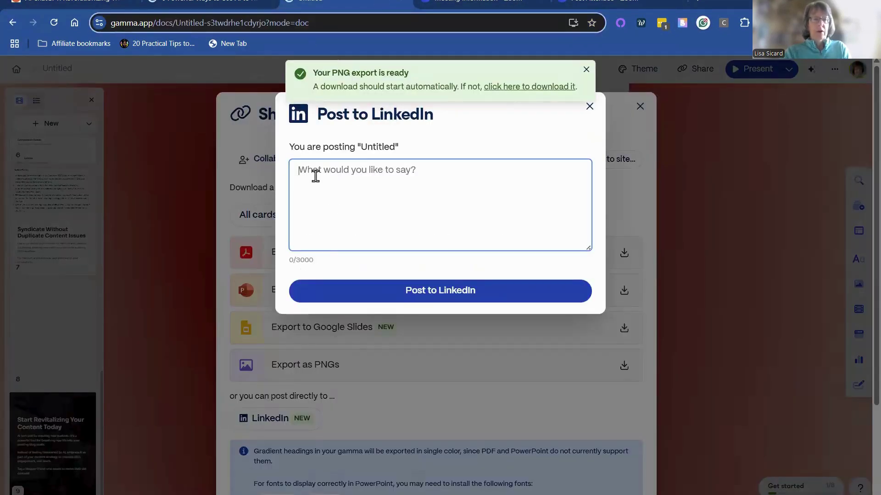
key("ctrl+v")
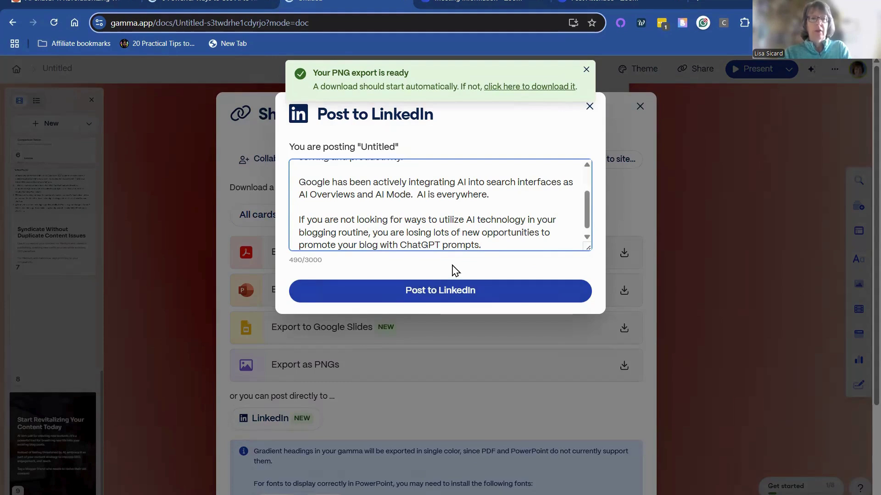
- Add a closing paragraph saying it is an updated post from the article author's handle on Inspire To Thrive, and publish it to LinkedIn
key("Return")
key("Return")
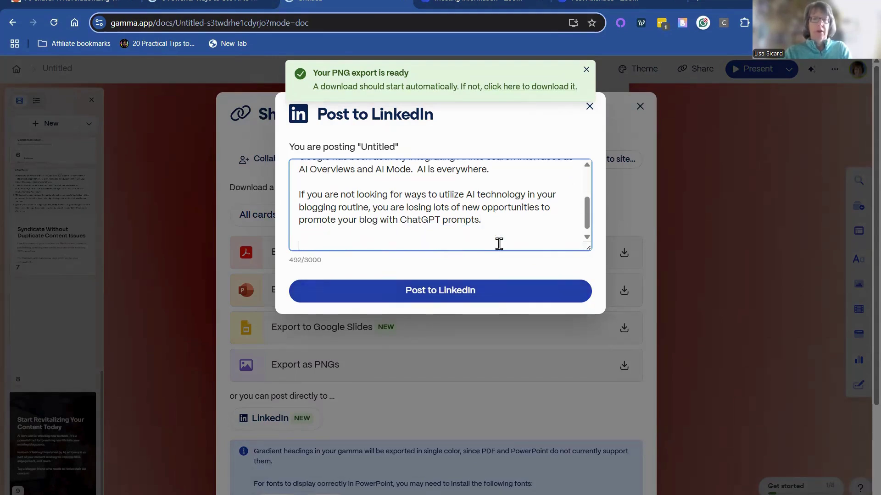
type("An update")
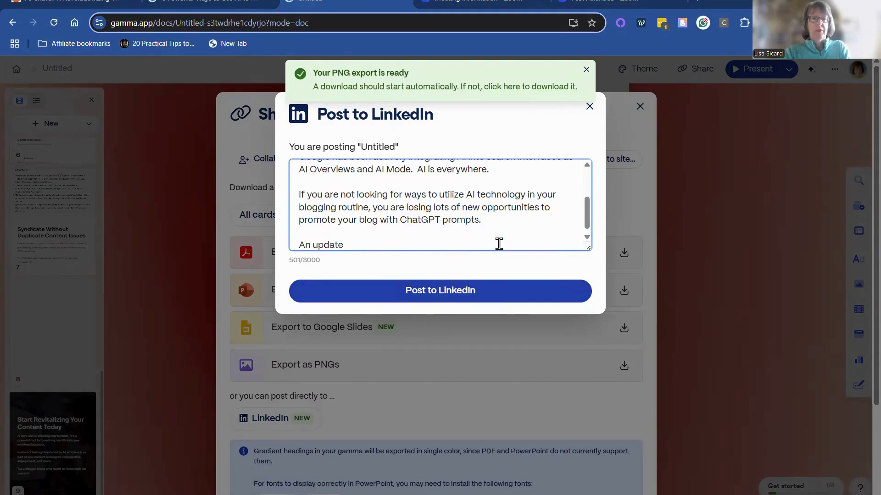
type("d post from @")
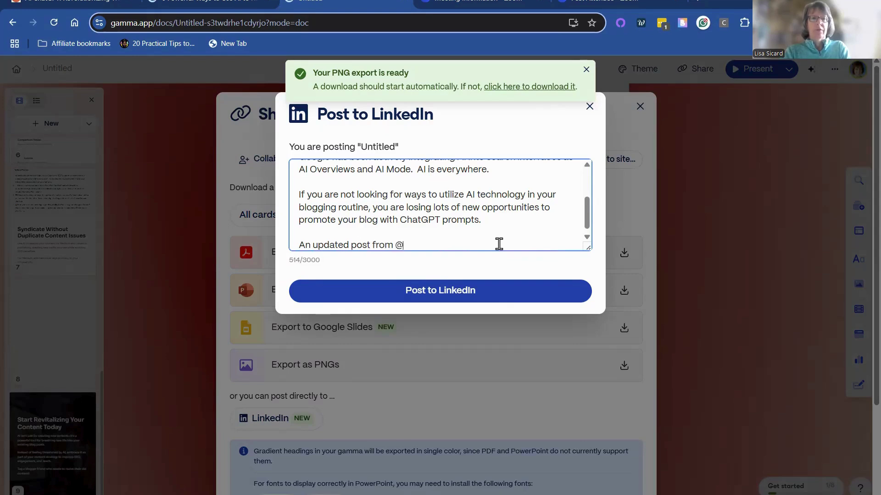
type("annsmarty")
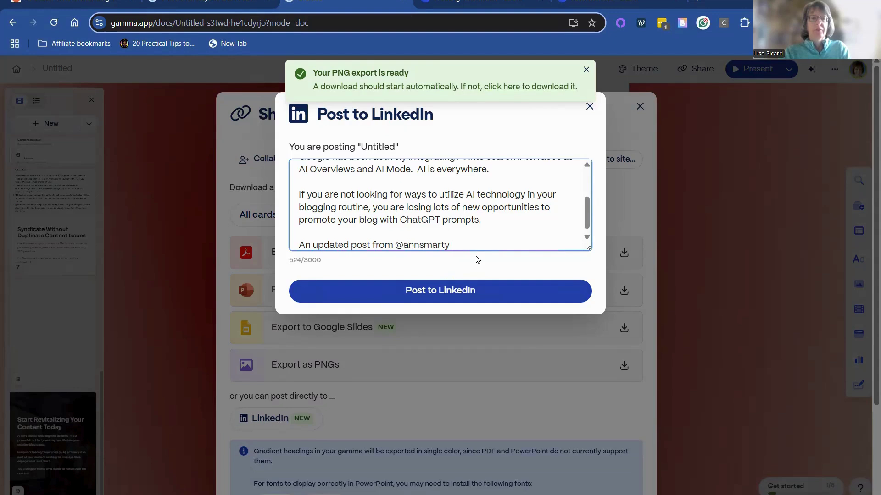
type(" on Inspire To Thrive.")
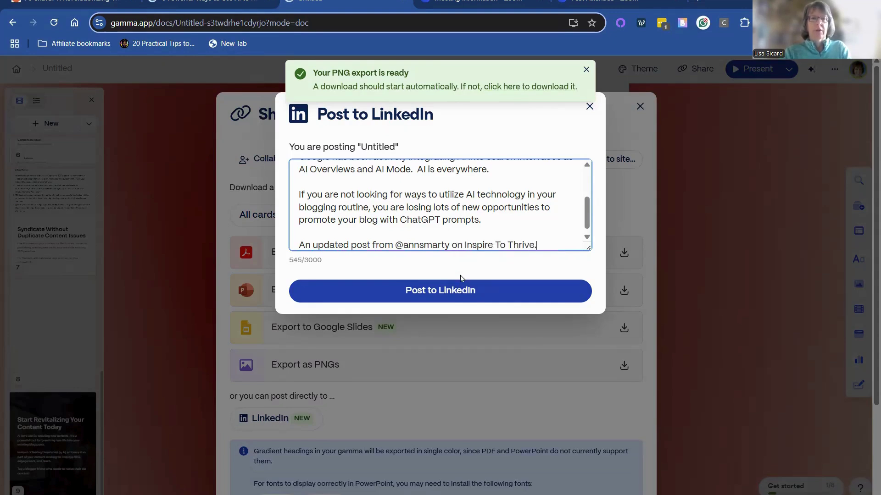
left_click(454, 289)
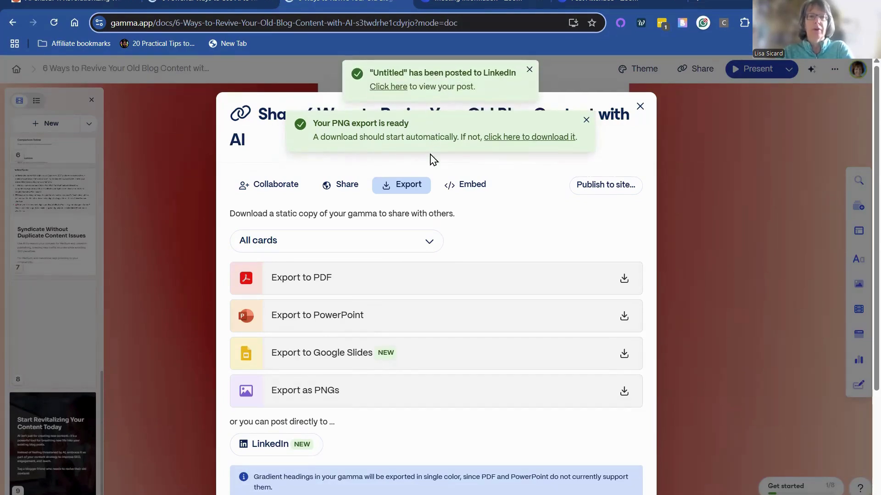
- Try to view the published LinkedIn post from Gamma's notification, and open the account's own LinkedIn profile
left_click(403, 90)
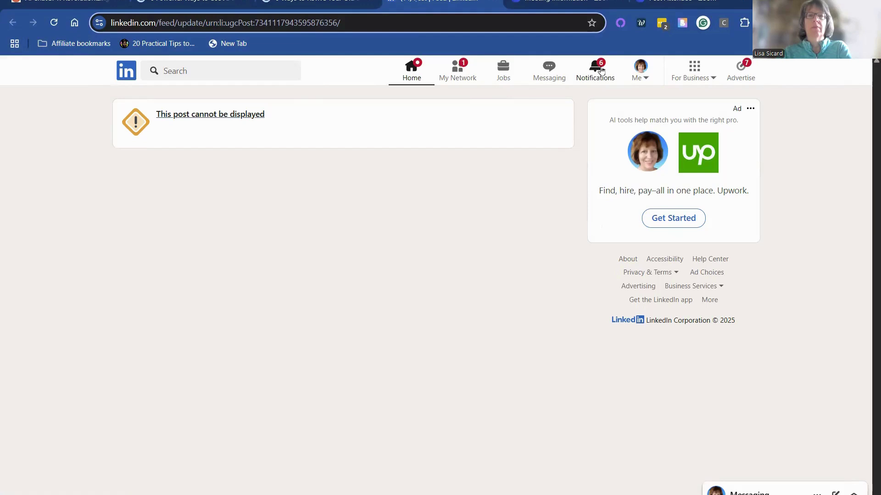
left_click(641, 69)
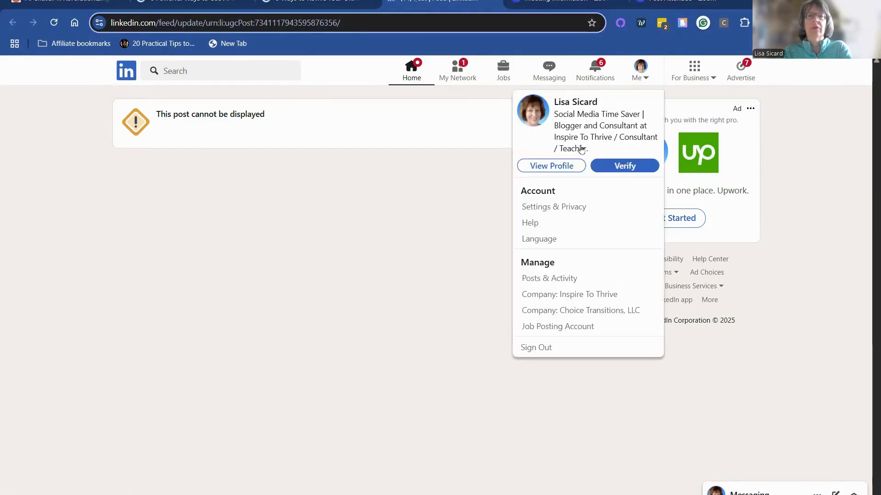
left_click(553, 166)
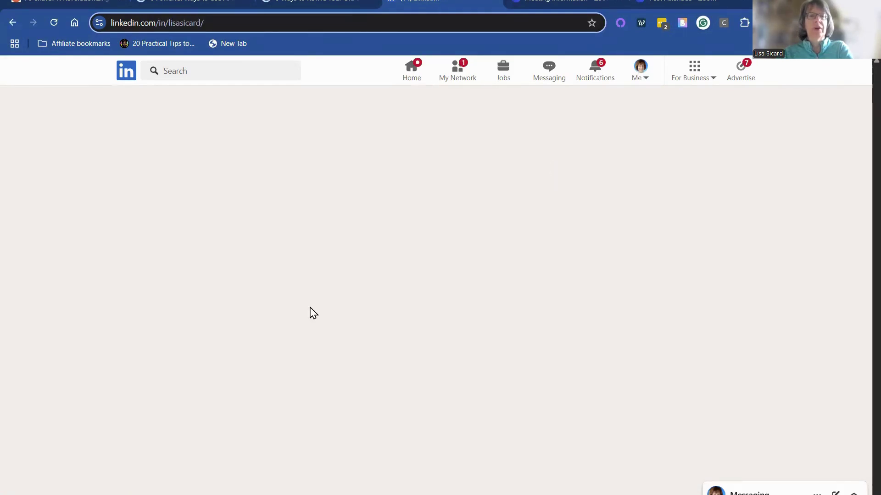
- Find the newest post in the profile's Activity section and open it
scroll(310, 316, "down", 5)
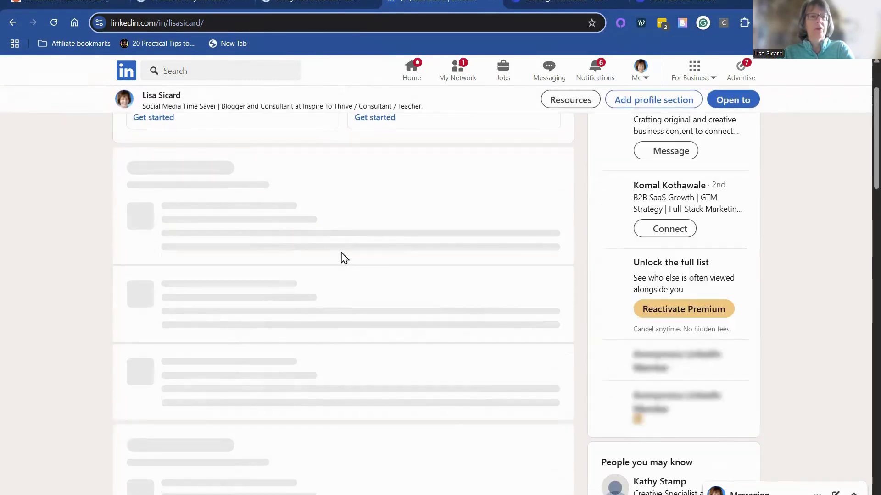
scroll(343, 255, "up", 6)
scroll(340, 286, "down", 2)
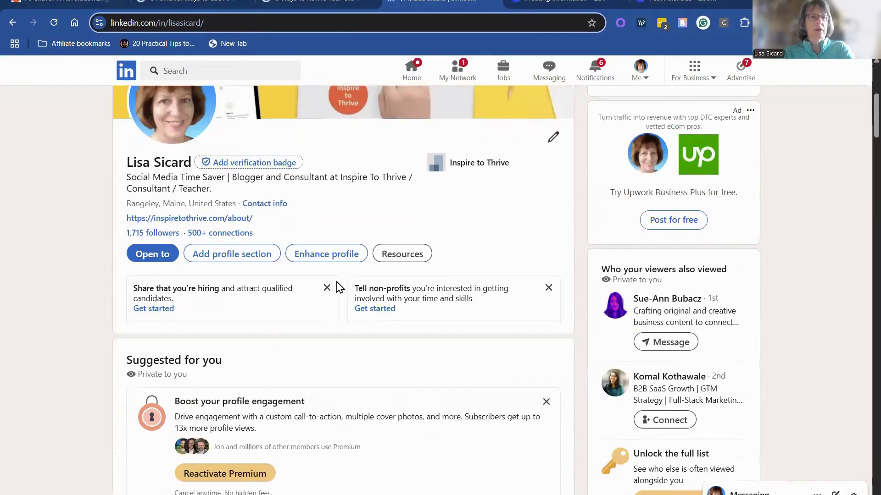
scroll(331, 329, "down", 15)
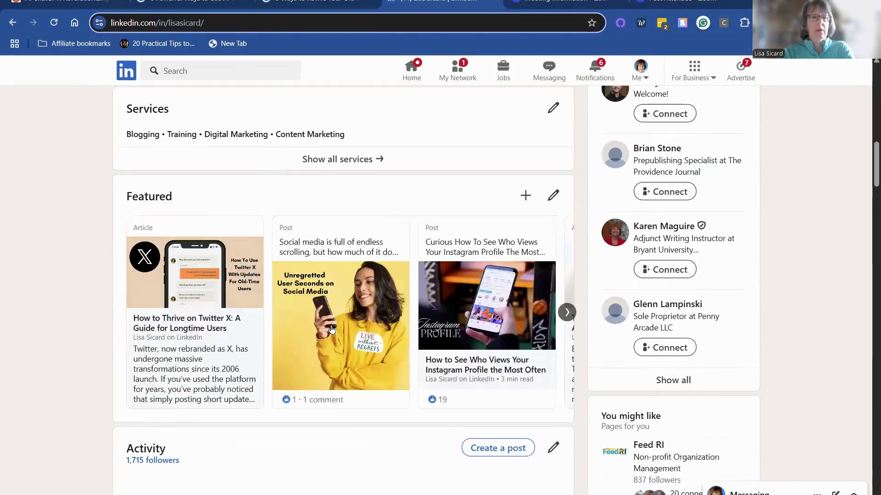
scroll(332, 328, "down", 2)
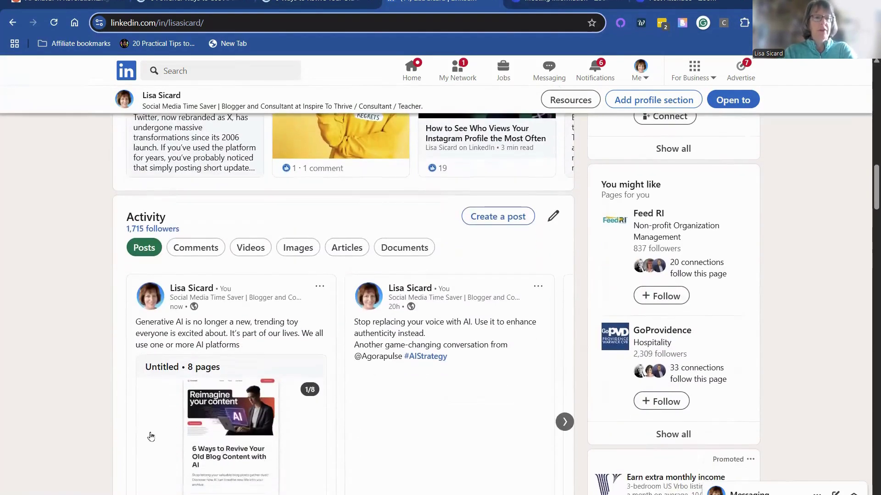
left_click(151, 436)
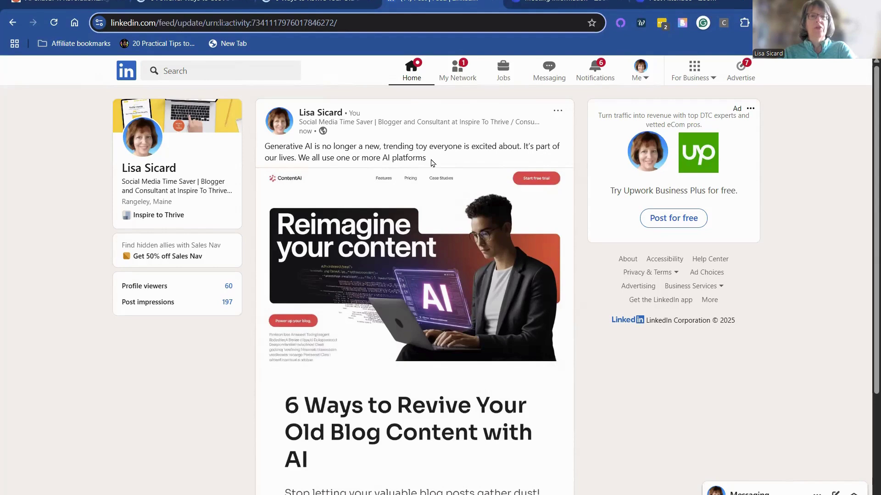
- Page through the published post's cards up to the fifth one, "Transform Articles into Video Scripts"
scroll(431, 275, "down", 3)
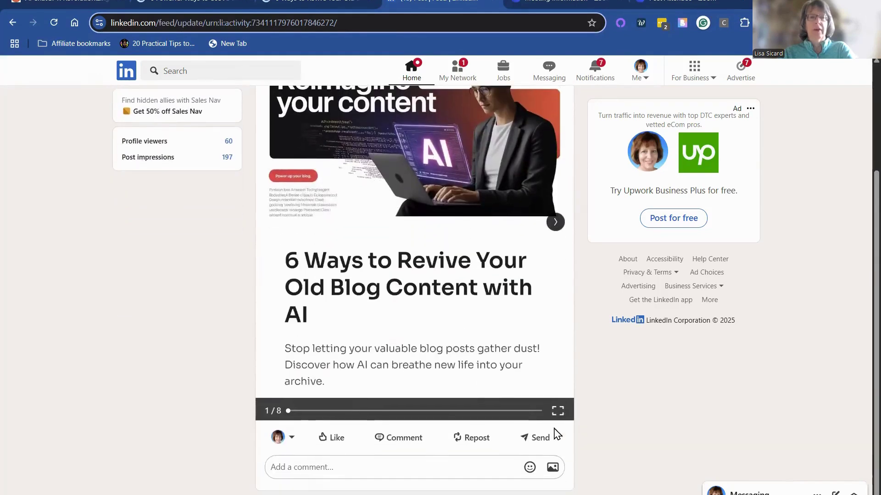
left_click(330, 412)
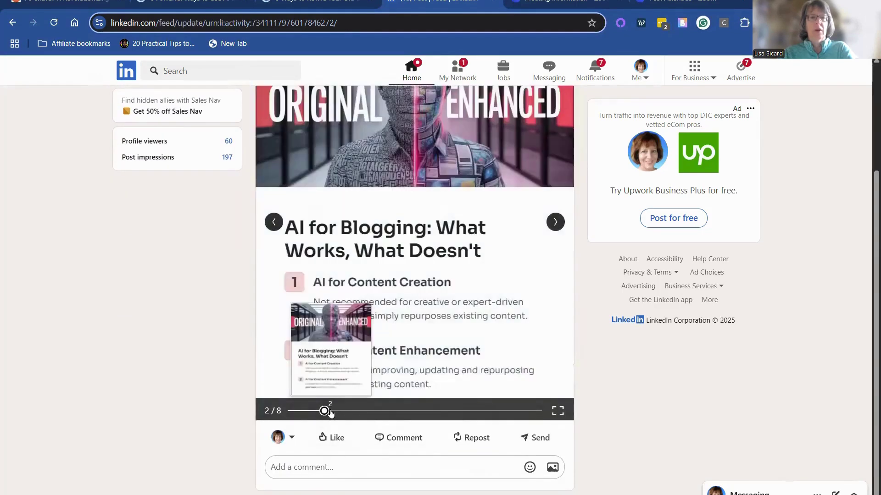
left_click(364, 412)
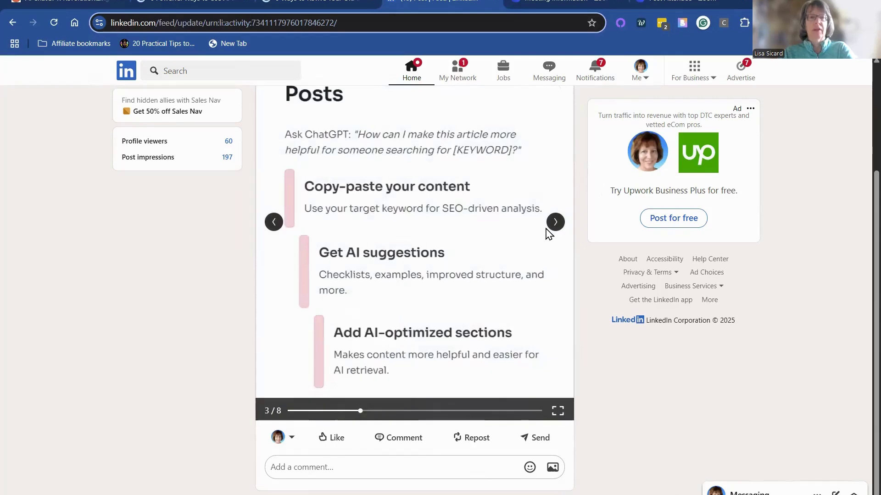
left_click(548, 228)
left_click(547, 230)
scroll(548, 231, "up", 3)
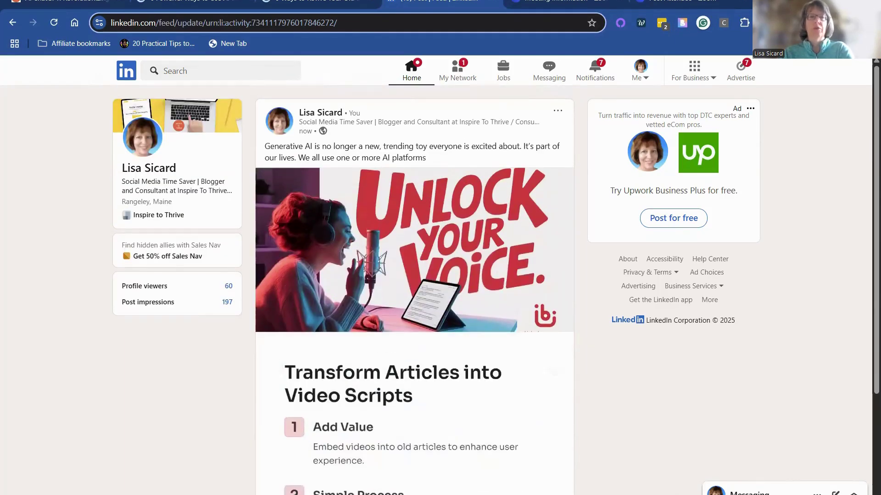
- Copy the web address of the Inspire to Thrive article and return to the LinkedIn post
left_click(68, 2)
left_click(326, 29)
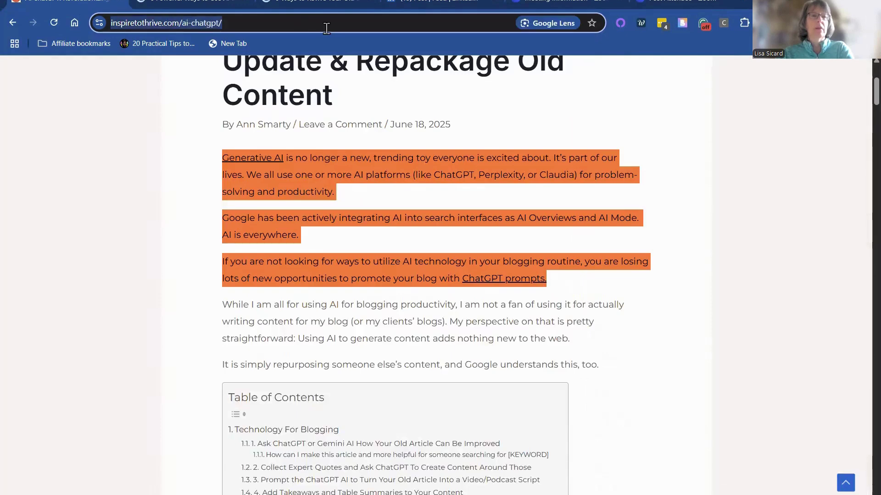
right_click(326, 28)
left_click(361, 136)
left_click(550, 2)
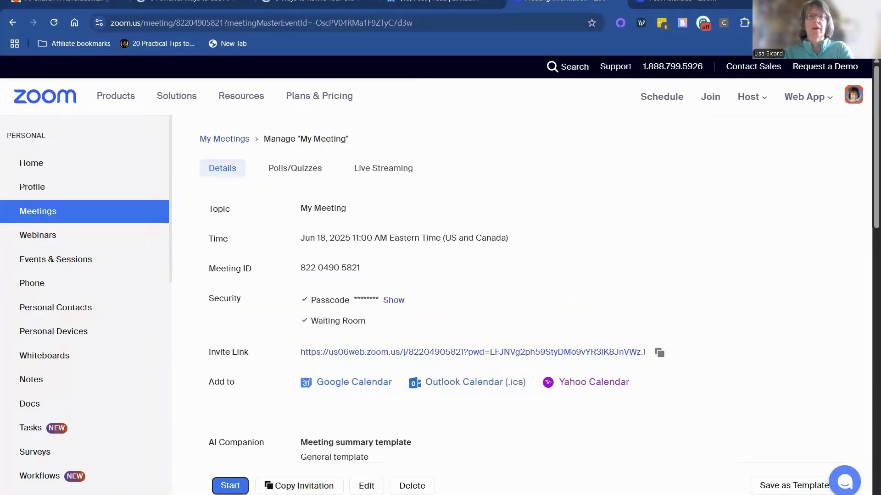
left_click(486, 2)
scroll(410, 403, "down", 3)
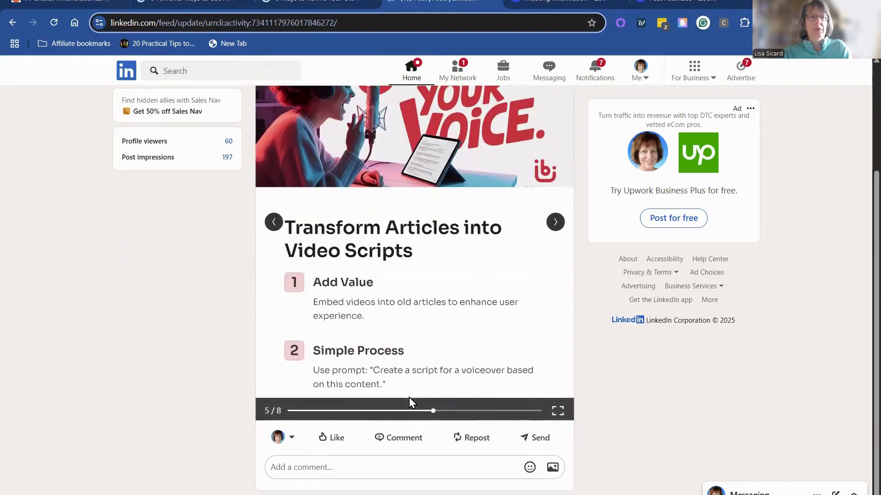
- Publish the comment "Read the full article on Inspire To Thrive via" followed by a tagged mention of the article's author
left_click(392, 439)
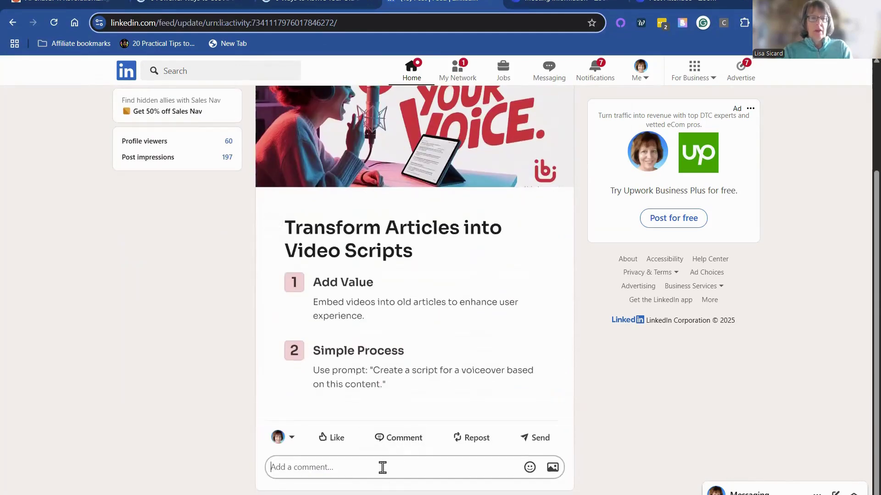
type("Read the full article on Inspire To Thrive via @ann")
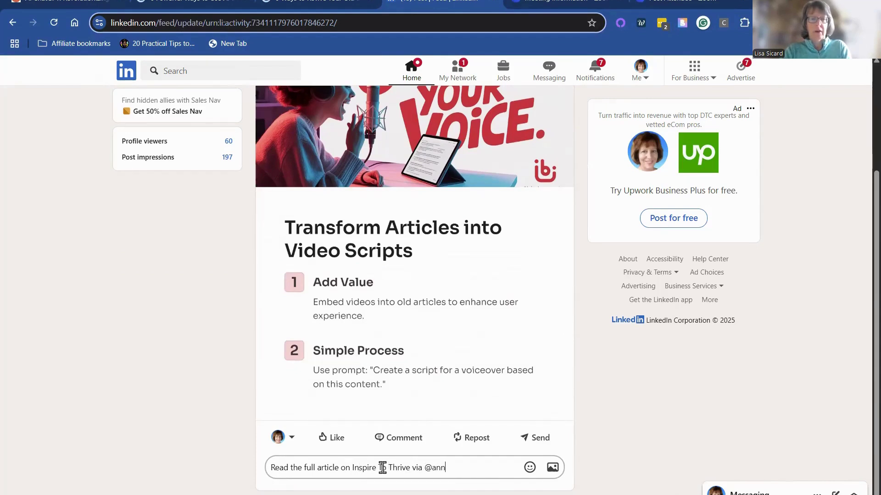
type("smarty")
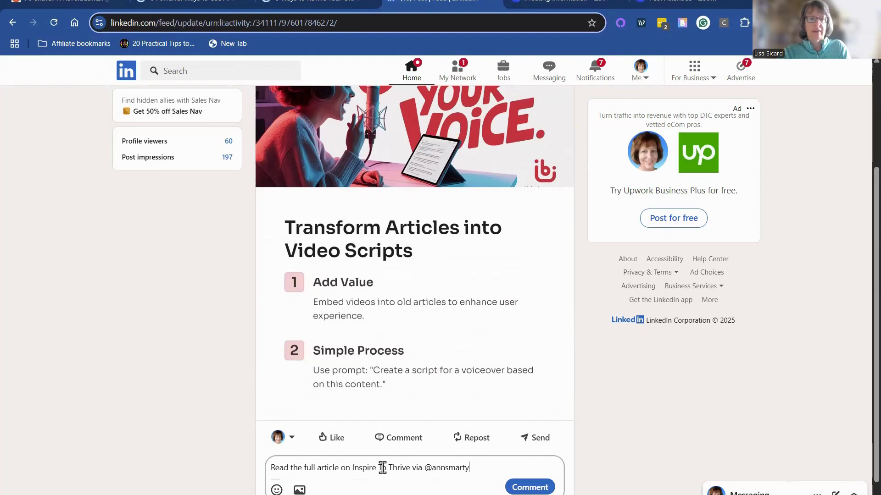
scroll(382, 468, "down", 1)
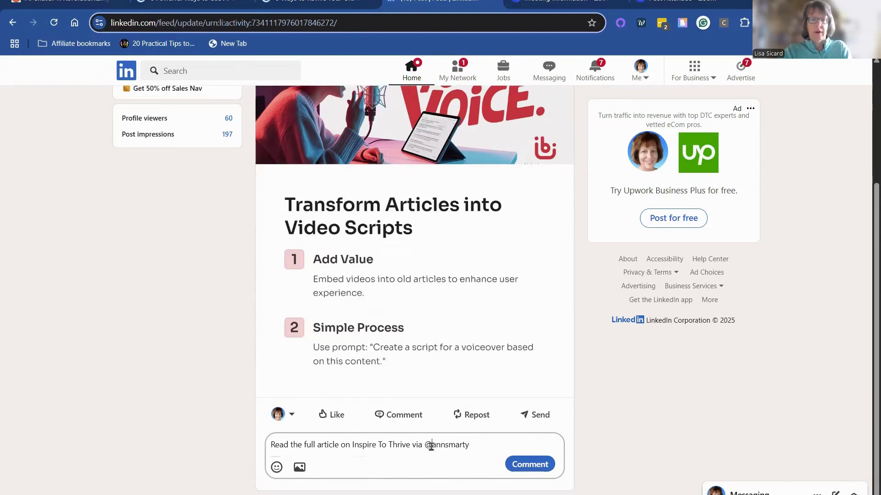
left_click_drag(431, 445, 504, 440)
type("a An")
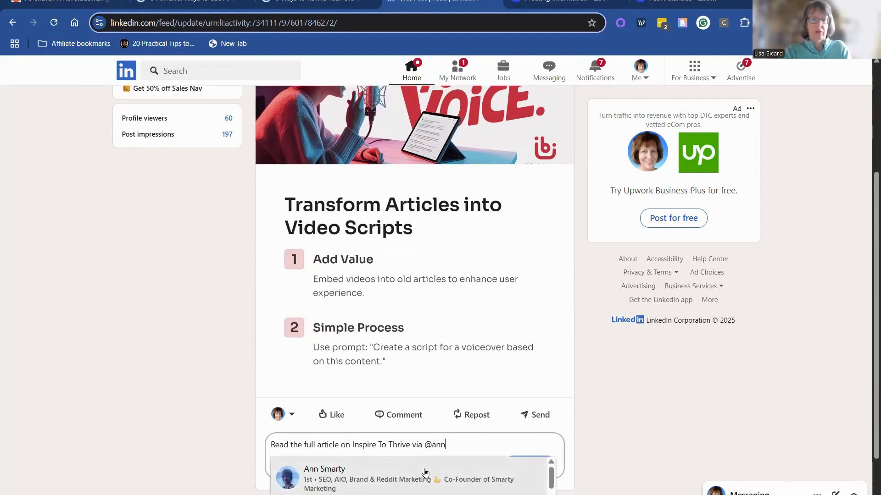
type("n")
left_click(416, 479)
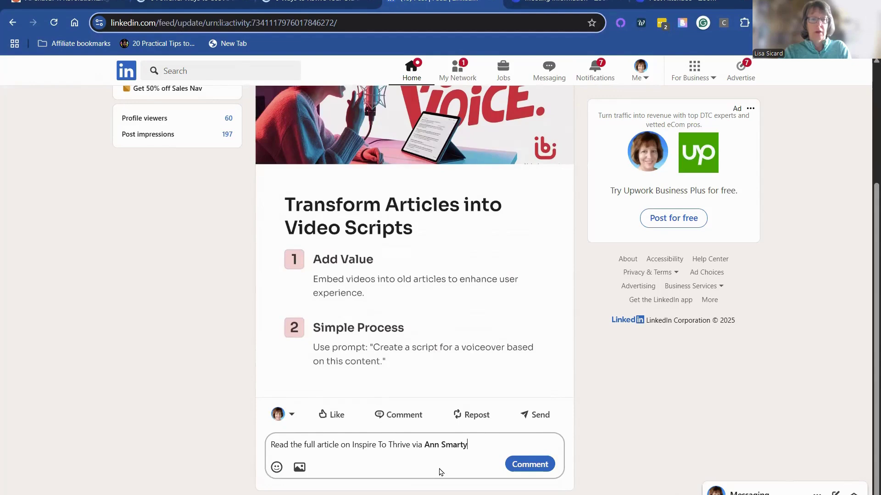
left_click(522, 461)
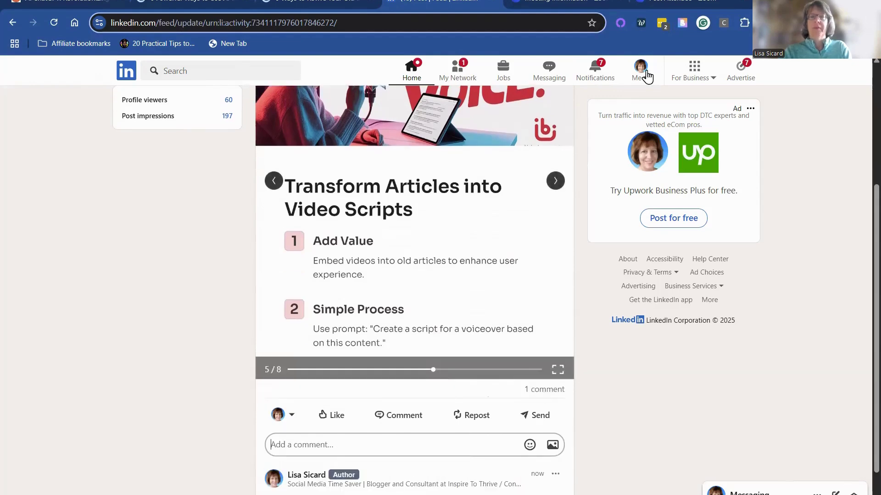
- Switch to the Gamma document "6 Powerful Ways to Use AI to Revive Your Old Blog Content" and review its cards back to the first
left_click(317, 2)
left_click(220, 1)
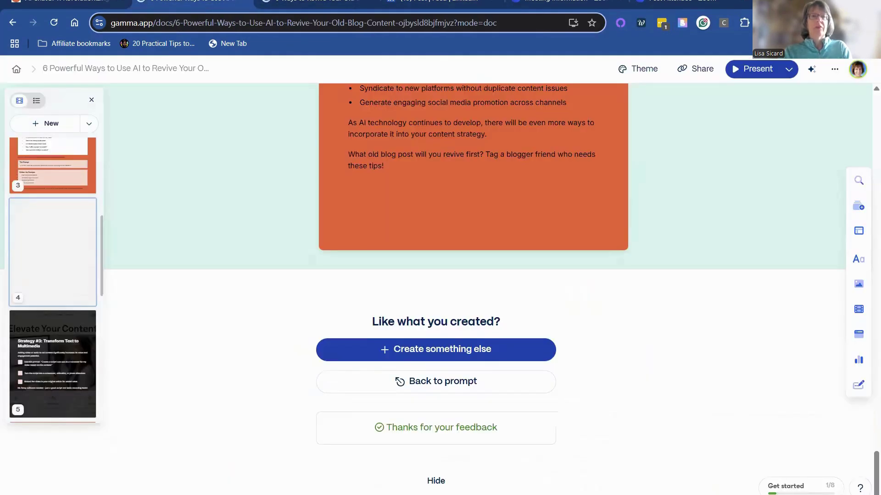
scroll(202, 236, "up", 15)
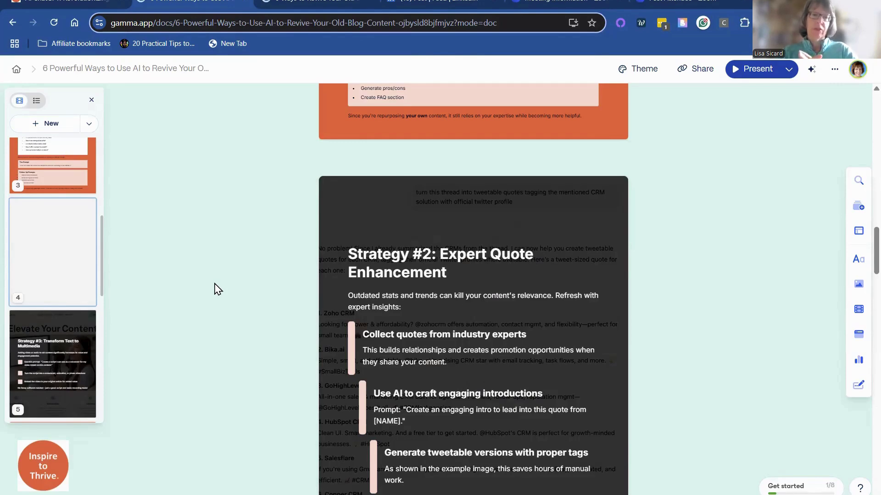
scroll(234, 198, "up", 15)
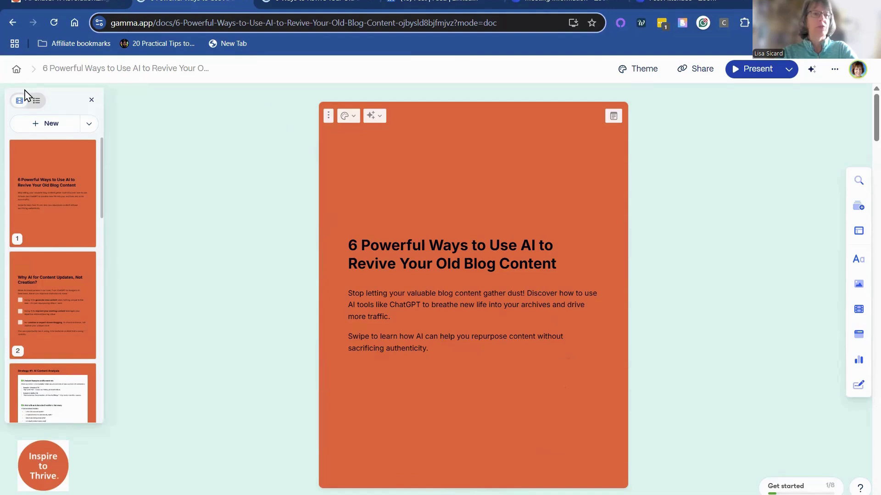
- Go to the Gamma home page and look through the recently viewed gammas
left_click(17, 69)
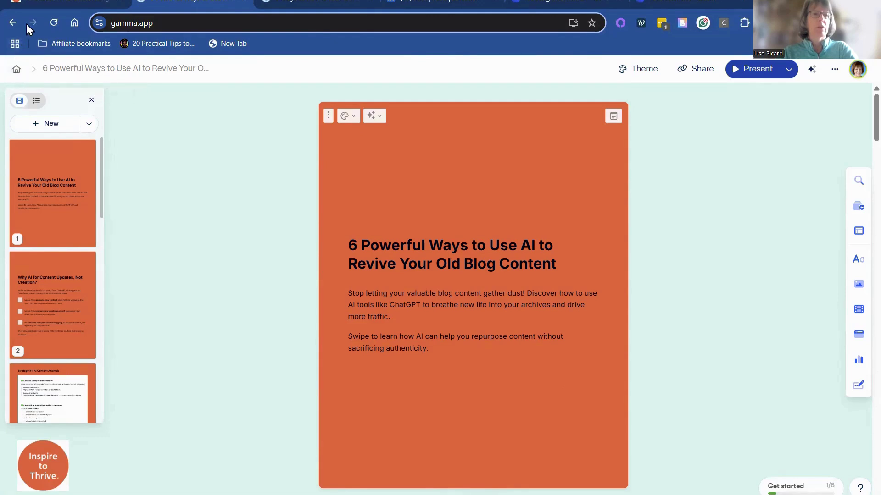
left_click(12, 22)
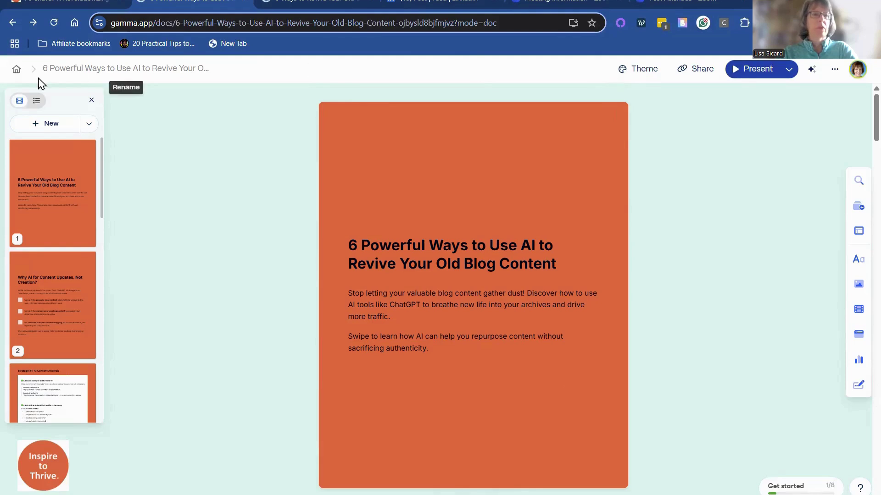
left_click(16, 69)
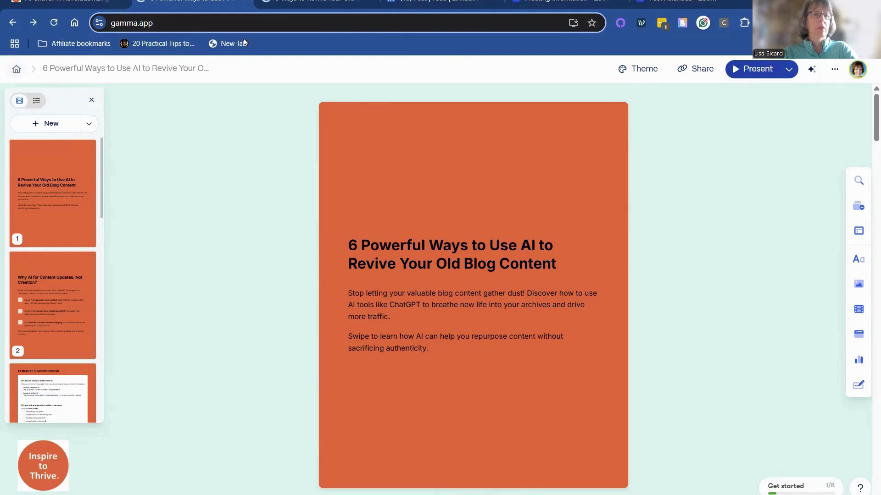
left_click(259, 23)
key("Return")
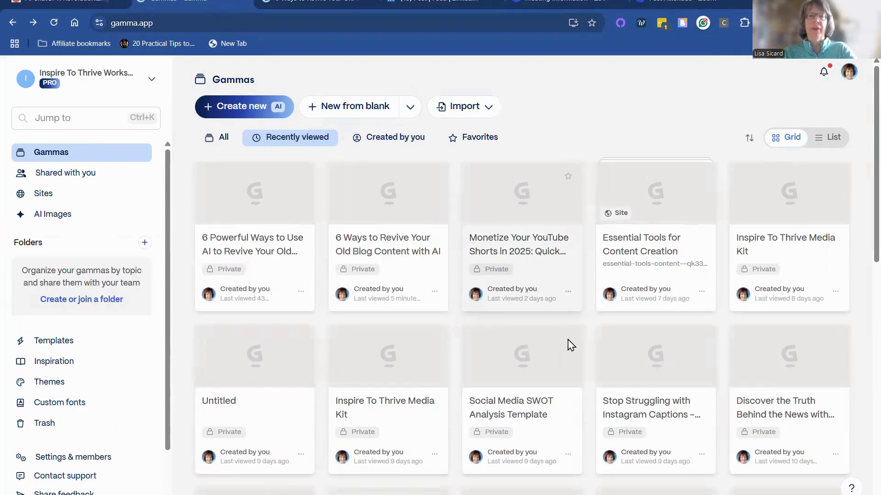
scroll(571, 394, "down", 2)
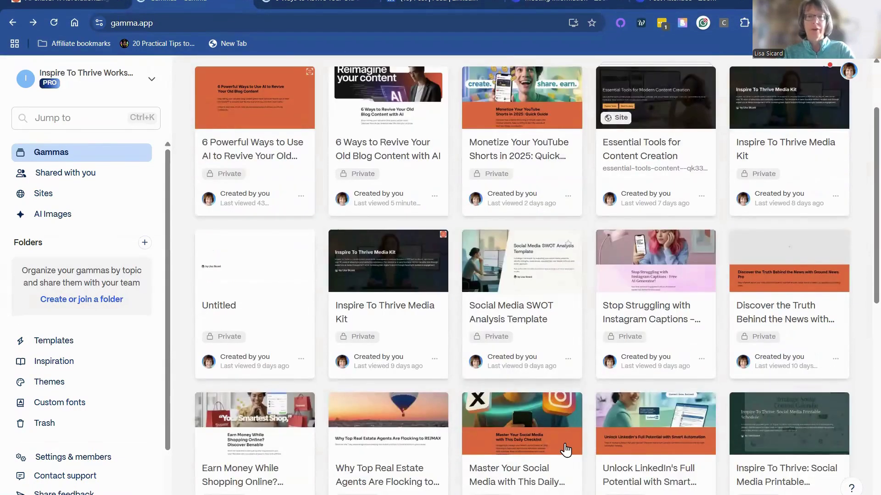
scroll(566, 451, "down", 9)
scroll(566, 450, "up", 10)
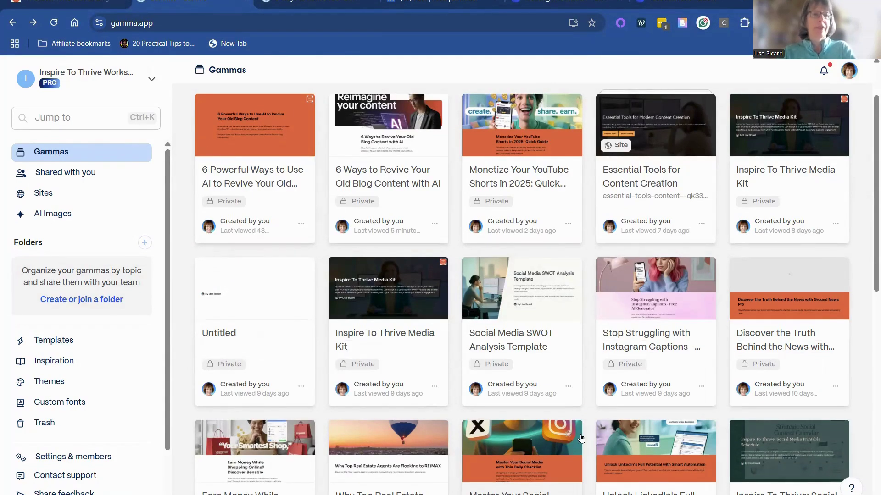
scroll(206, 161, "up", 2)
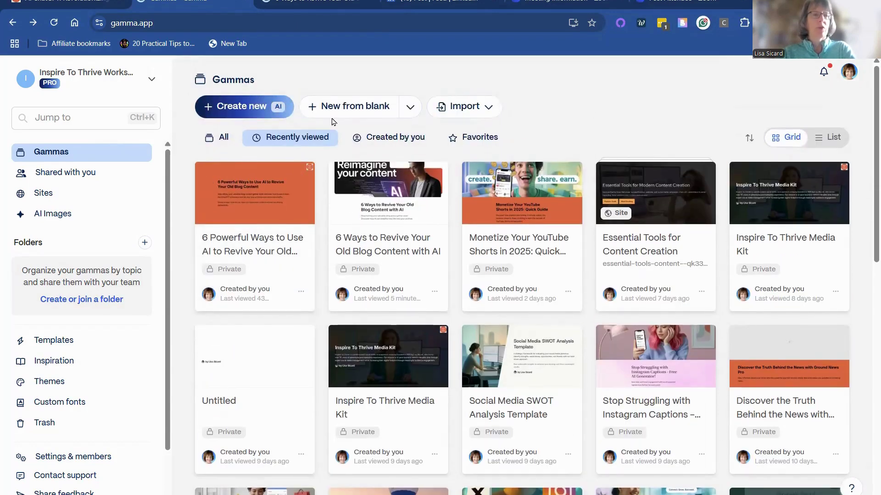
- Start a new AI creation by importing a file or URL, look at the file upload option, and cancel choosing a file
left_click(249, 115)
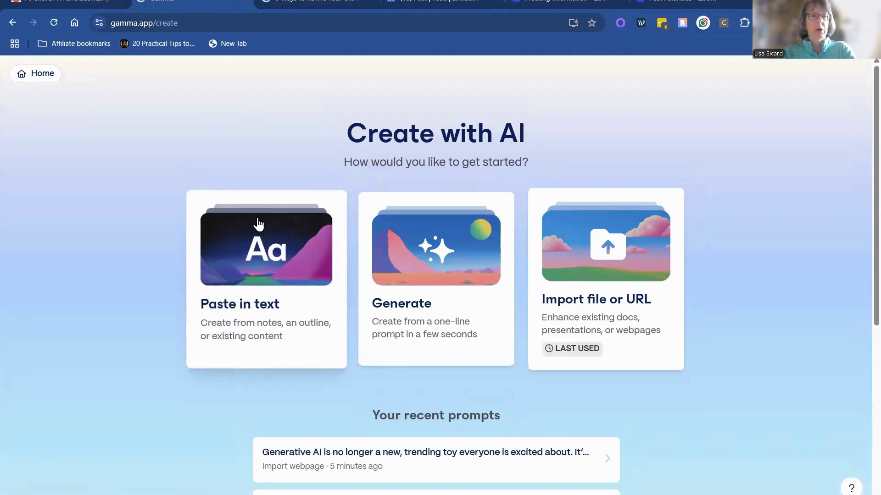
left_click(564, 256)
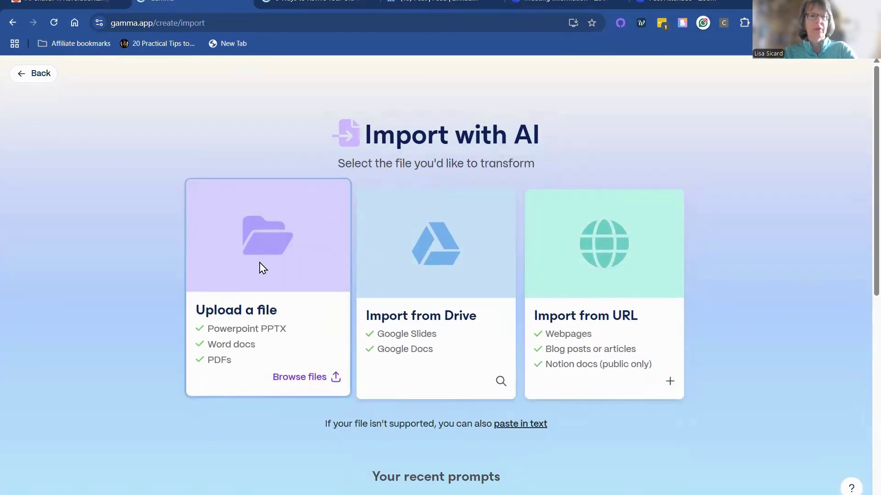
left_click(344, 216)
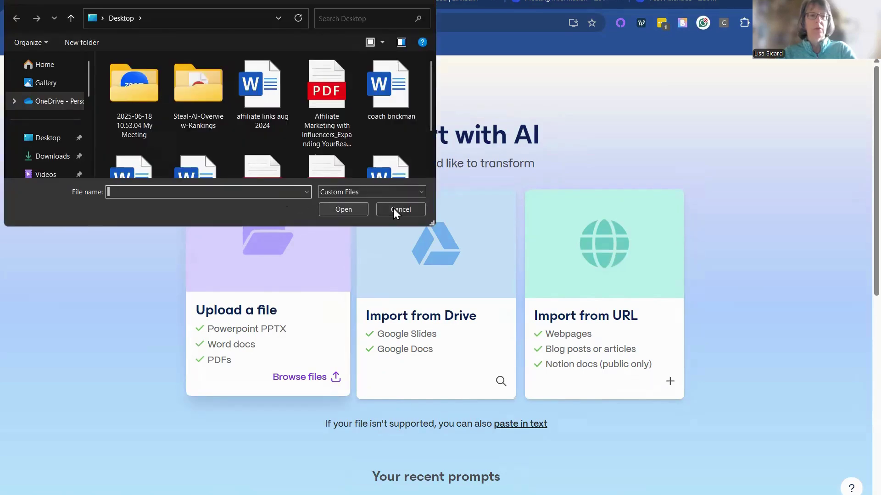
left_click(394, 210)
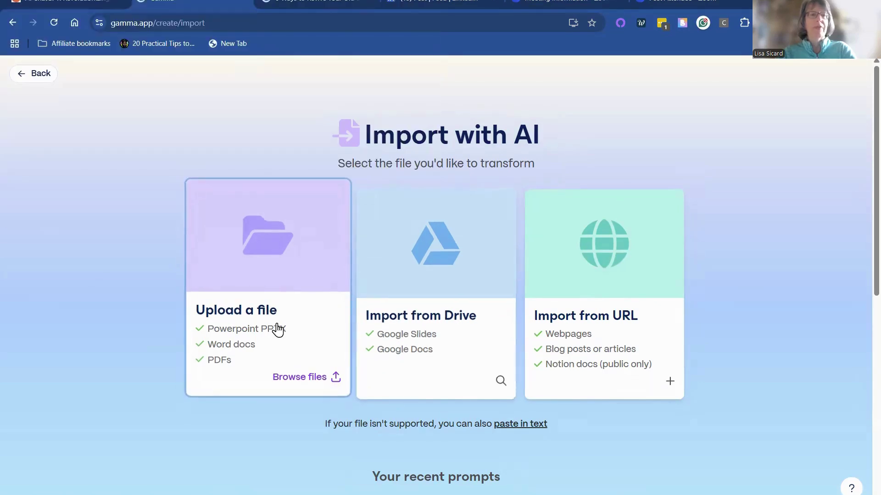
- Look at the option to import from a URL, close it without entering an address, and return to the Gamma home page
left_click(559, 318)
left_click(422, 169)
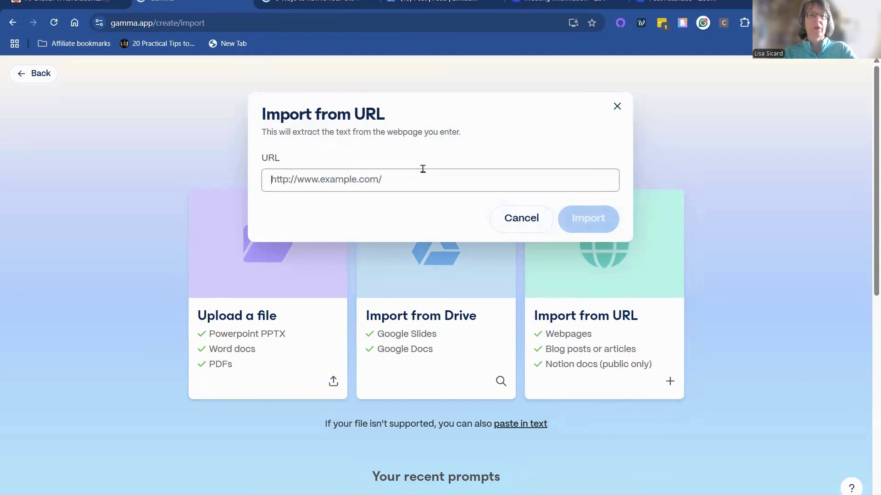
left_click(617, 106)
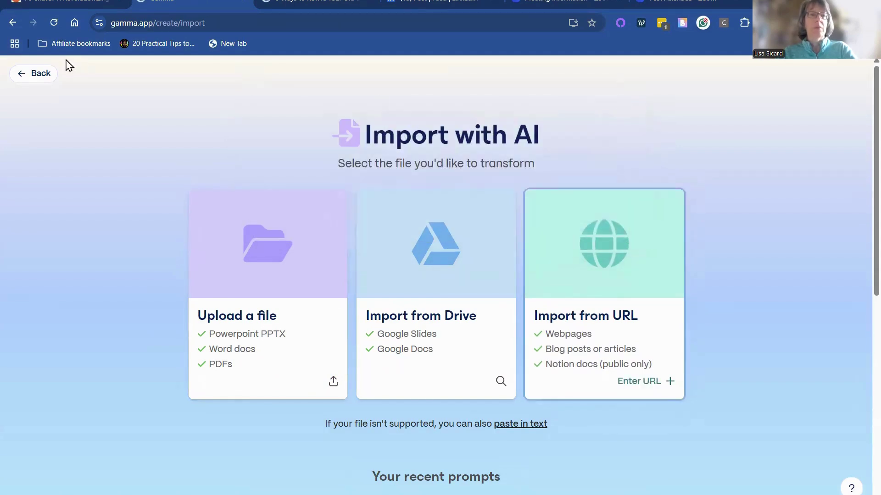
left_click(26, 72)
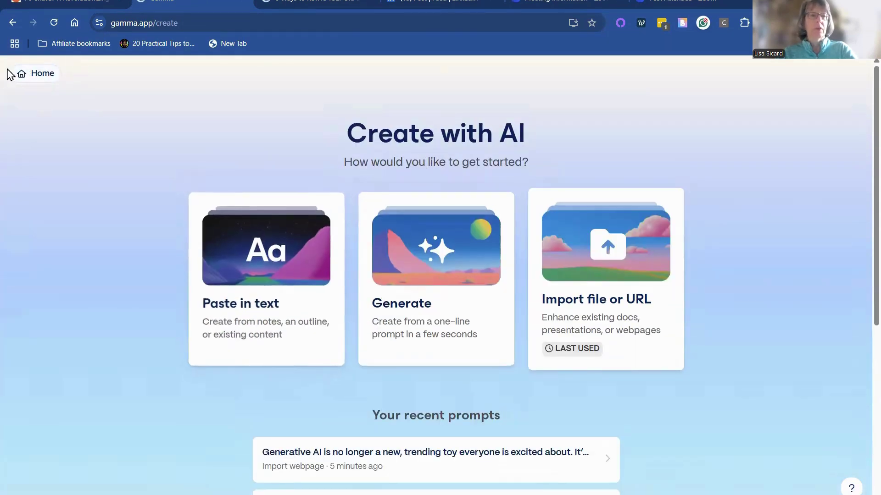
left_click(24, 77)
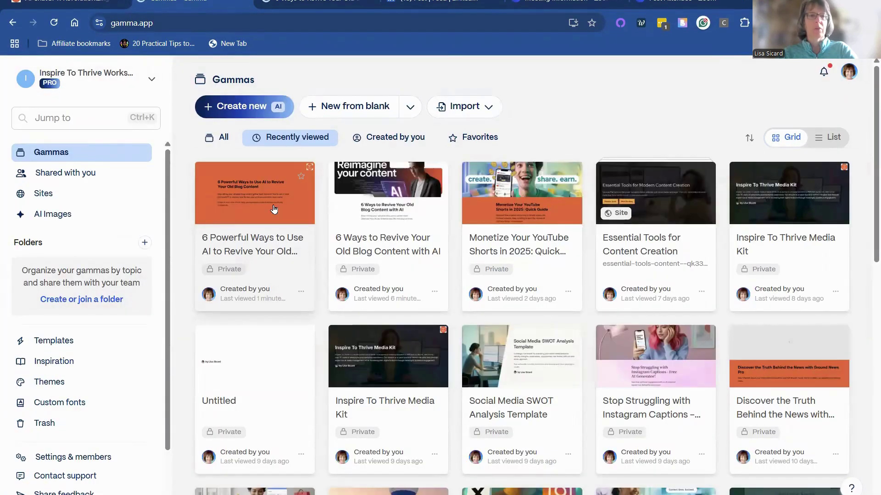
- Open "6 Powerful Ways to Use AI to Revive Your Old Blog Content" and export all cards as a PDF saved to the Desktop
left_click(274, 209)
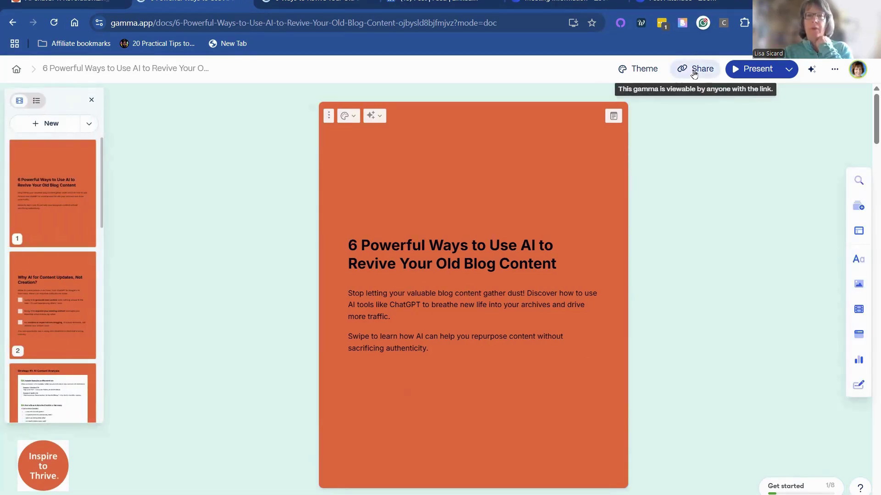
left_click(693, 73)
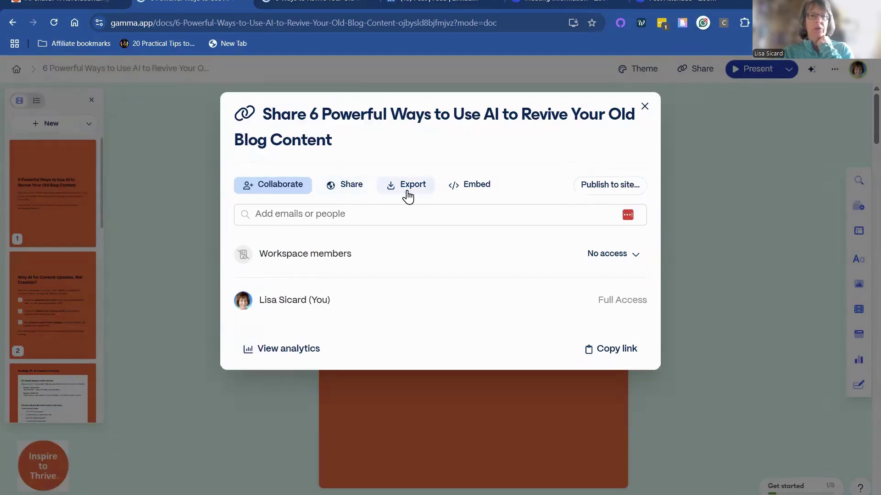
left_click(401, 188)
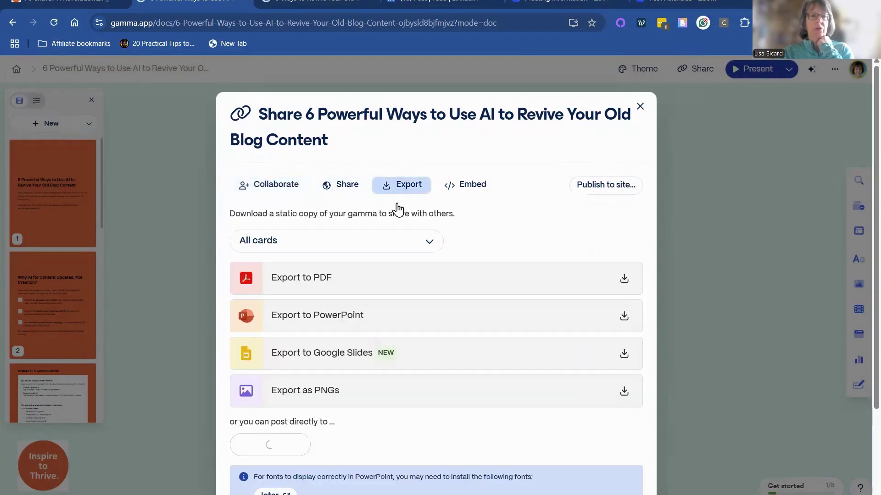
left_click(359, 281)
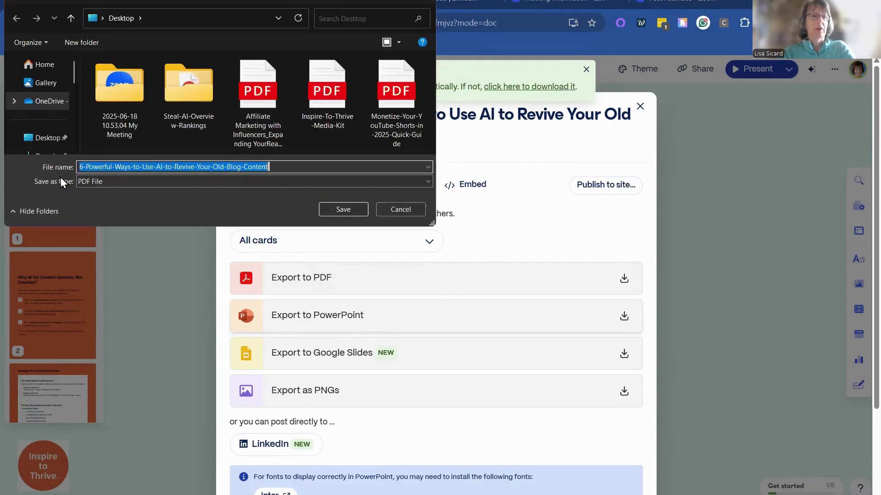
left_click(48, 141)
left_click(334, 211)
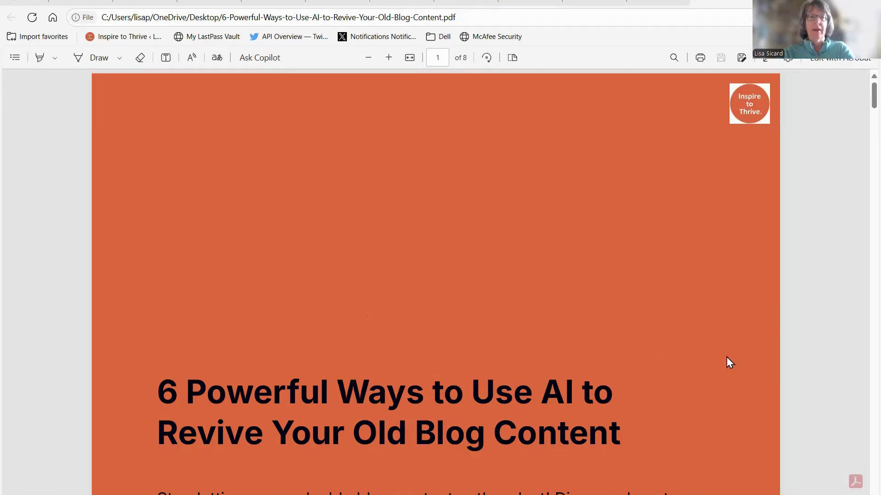
- Review the pages of the exported PDF through to the end and return to its first page
scroll(862, 144, "down", 5)
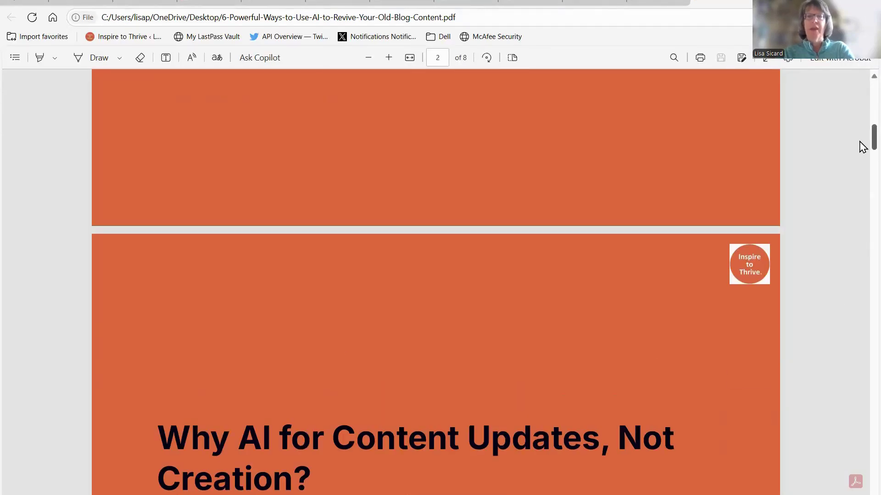
scroll(863, 172, "down", 10)
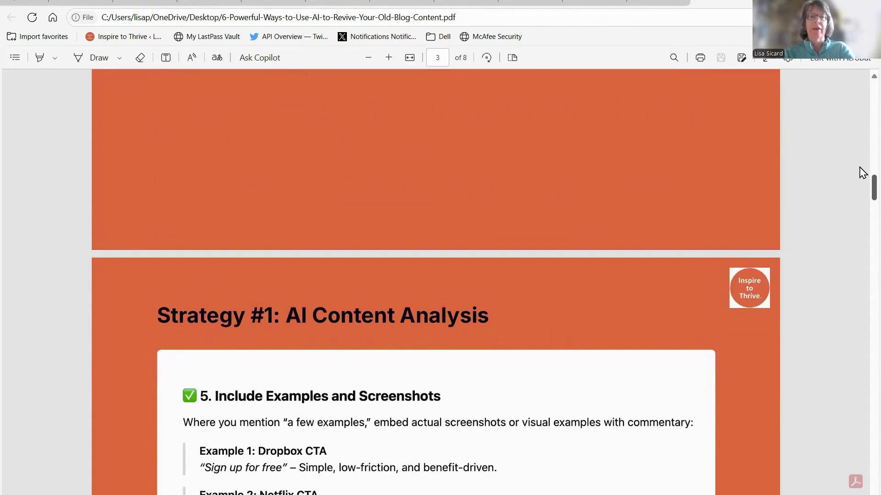
scroll(862, 172, "down", 15)
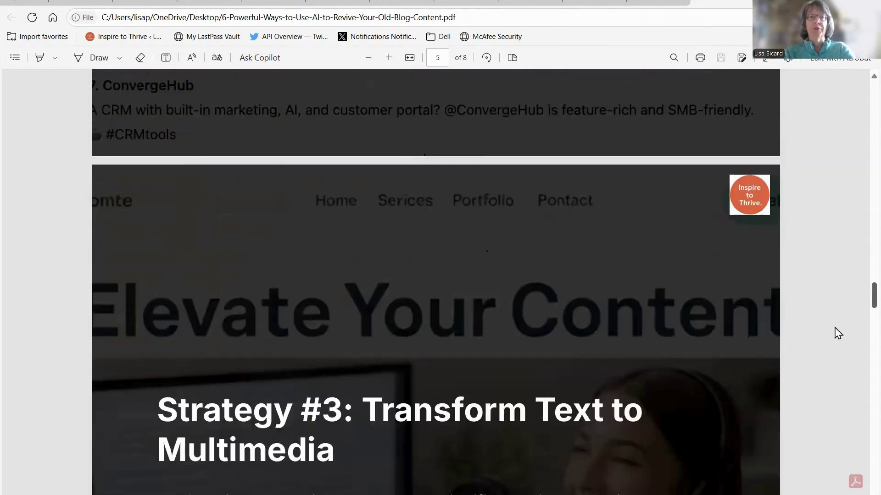
scroll(835, 361, "down", 15)
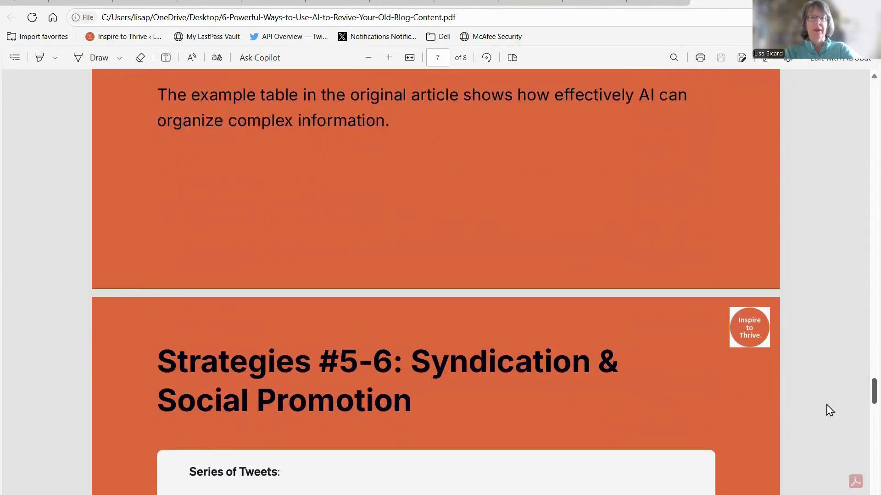
scroll(829, 421, "down", 5)
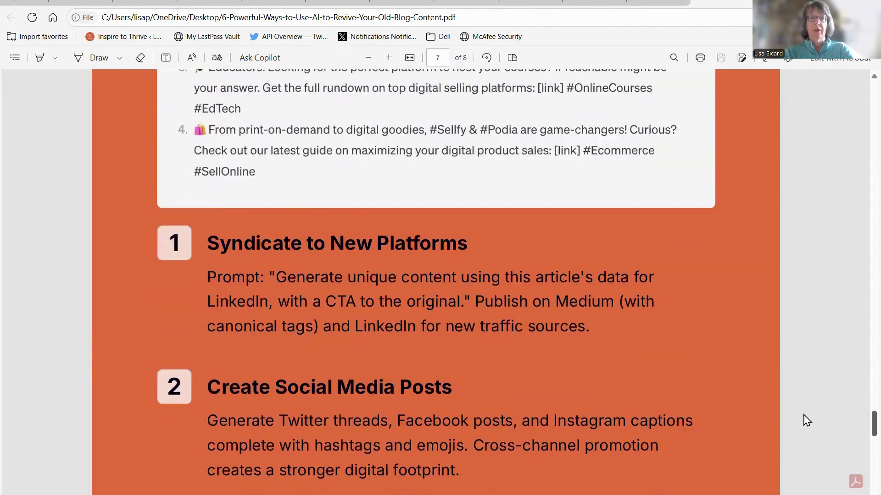
scroll(807, 472, "down", 10)
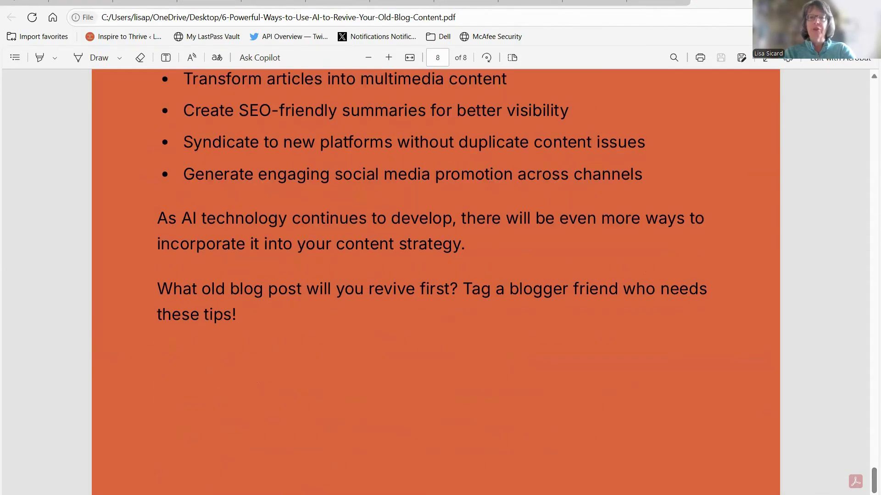
left_click_drag(861, 478, 862, 90)
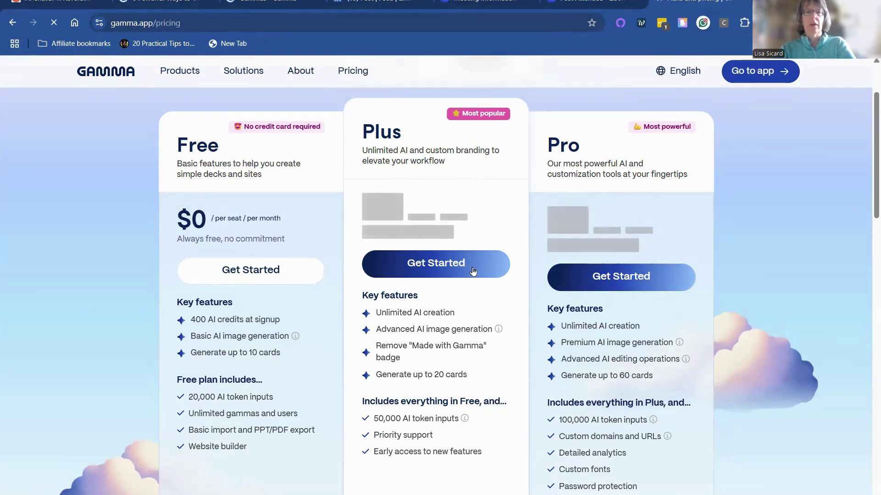
- Compare the Free, Plus and Pro plans on Gamma's pricing page with yearly payment selected
scroll(476, 319, "down", 1)
scroll(476, 314, "up", 5)
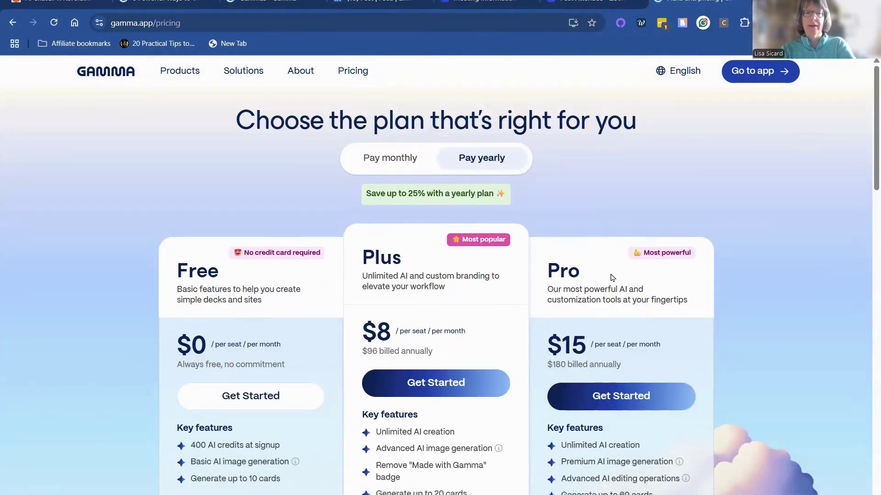
left_click(493, 163)
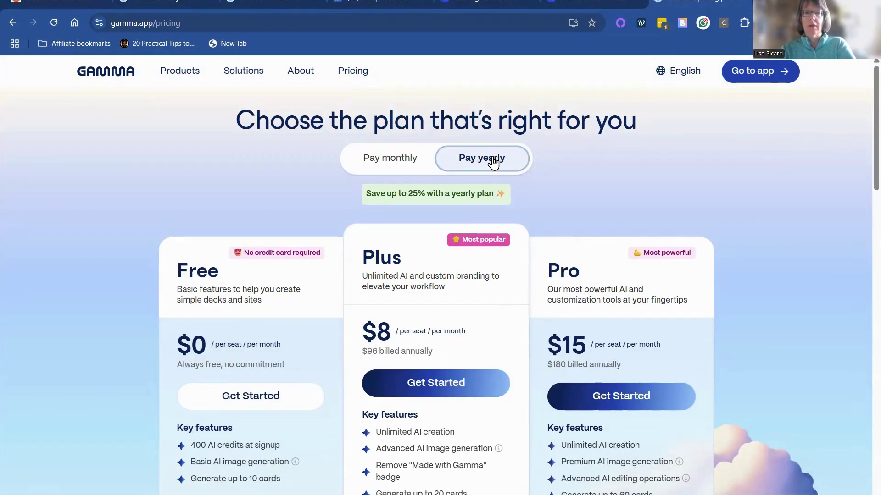
scroll(578, 266, "down", 2)
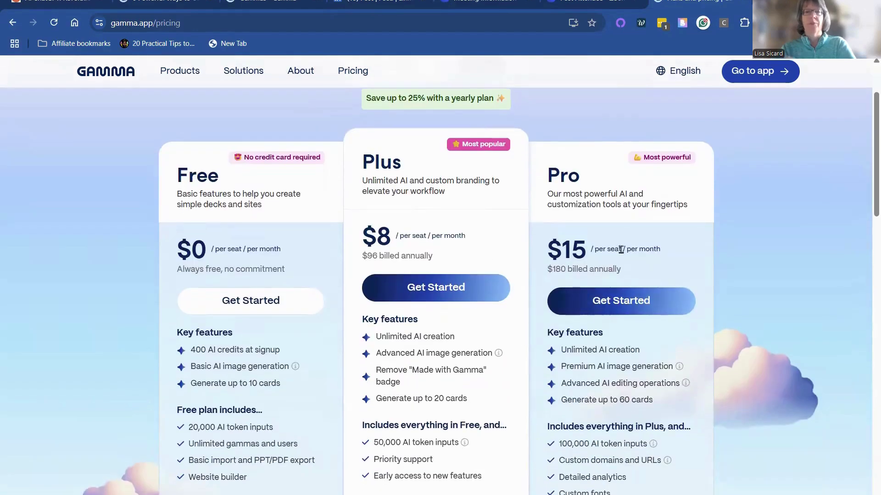